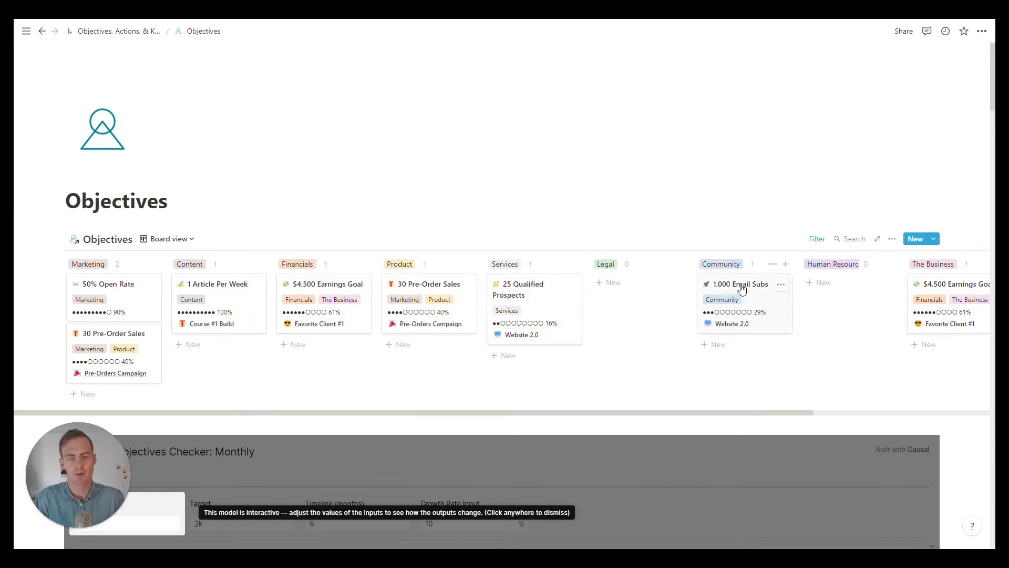
# Step: Dismiss the interactive-model hint on the embedded General Objectives Checker: Monthly below the objectives board
pyautogui.hscroll(2, 736, 304)
pyautogui.hscroll(-2, 790, 331)
pyautogui.scroll(-1, 946, 341)
pyautogui.scroll(-6, 505, 284)
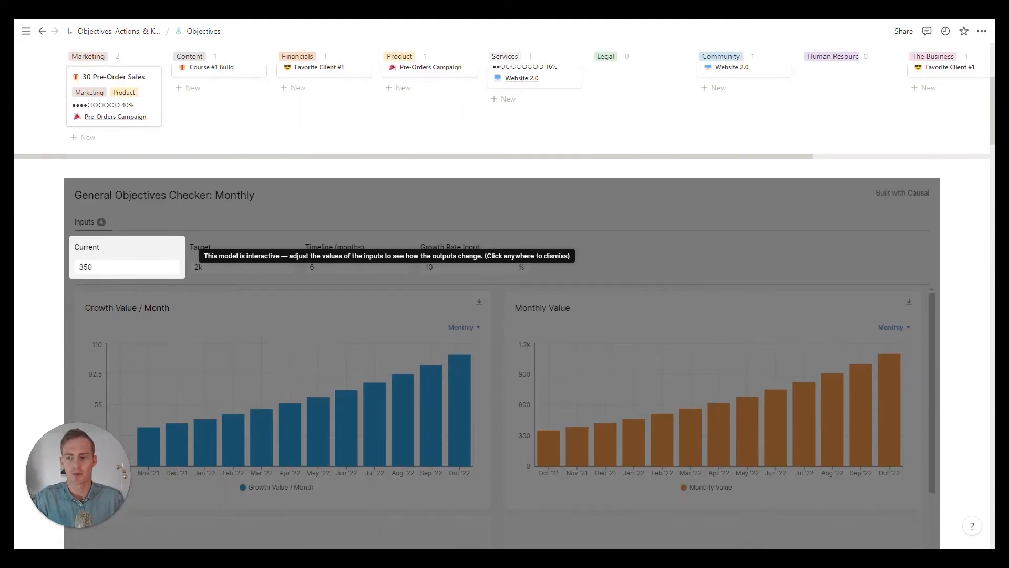
pyautogui.scroll(-1, 147, 194)
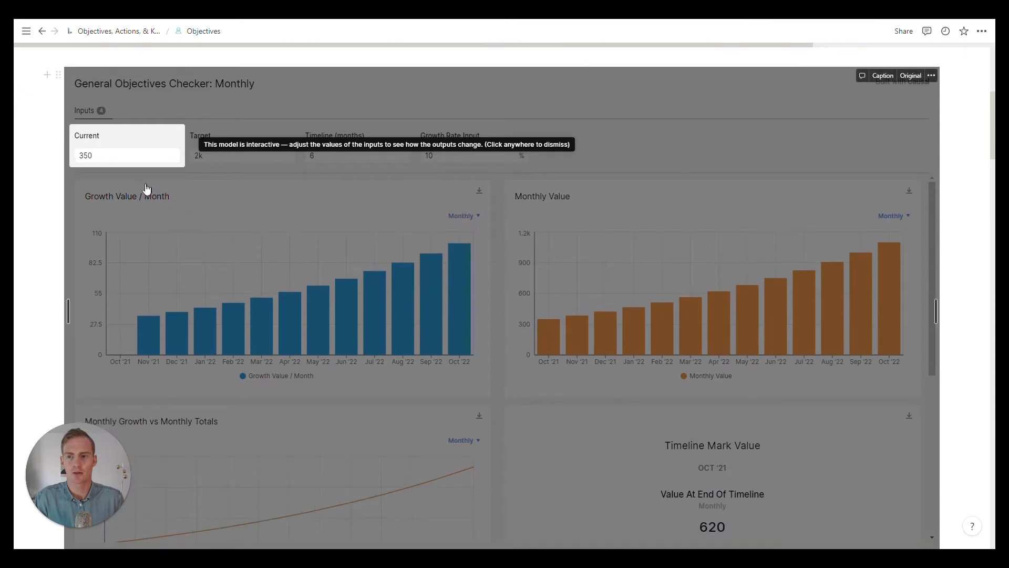
pyautogui.click(150, 207)
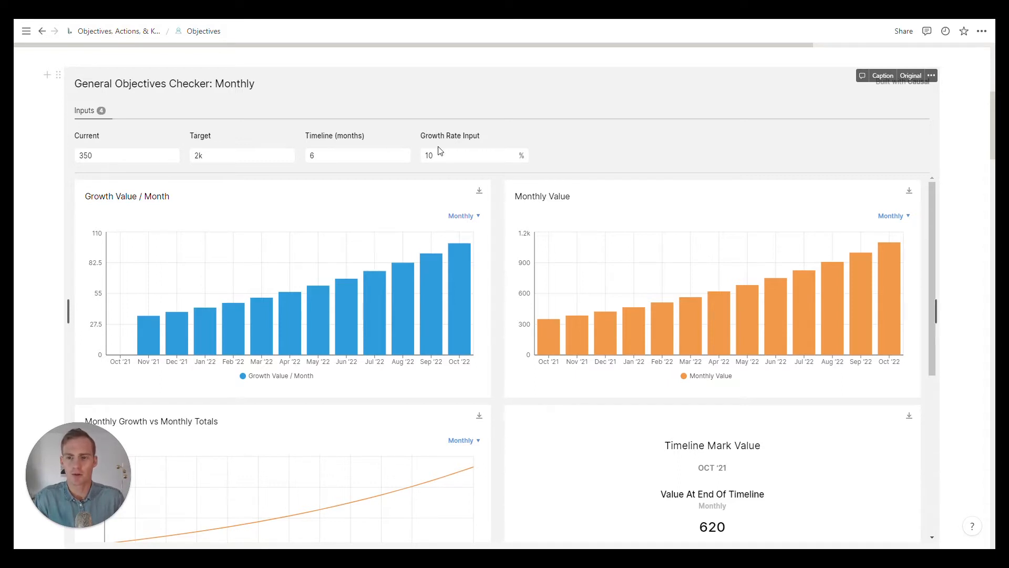
pyautogui.click(310, 159)
pyautogui.click(108, 159)
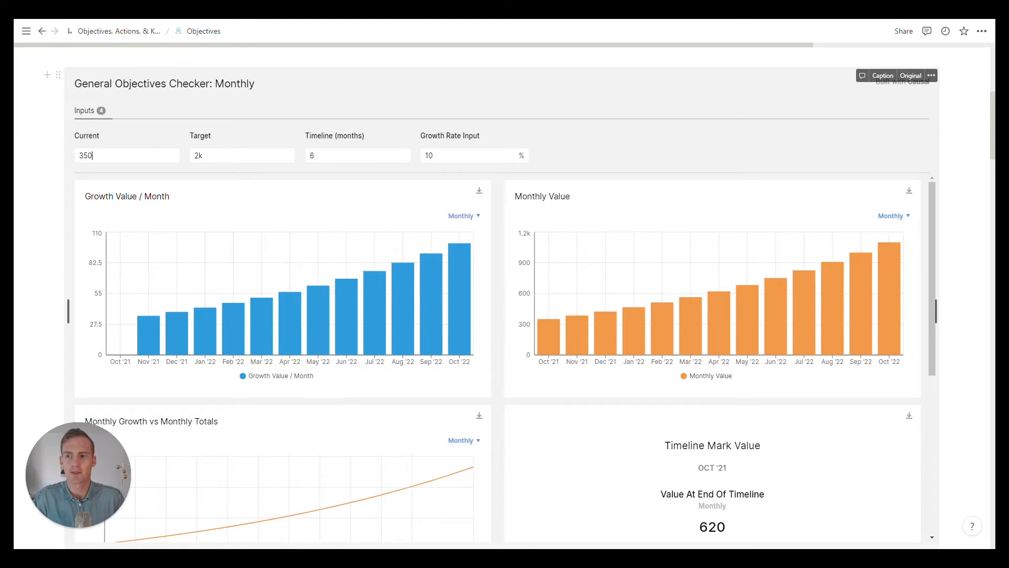
pyautogui.hotkey('ctrl', 'a')
pyautogui.click(210, 156)
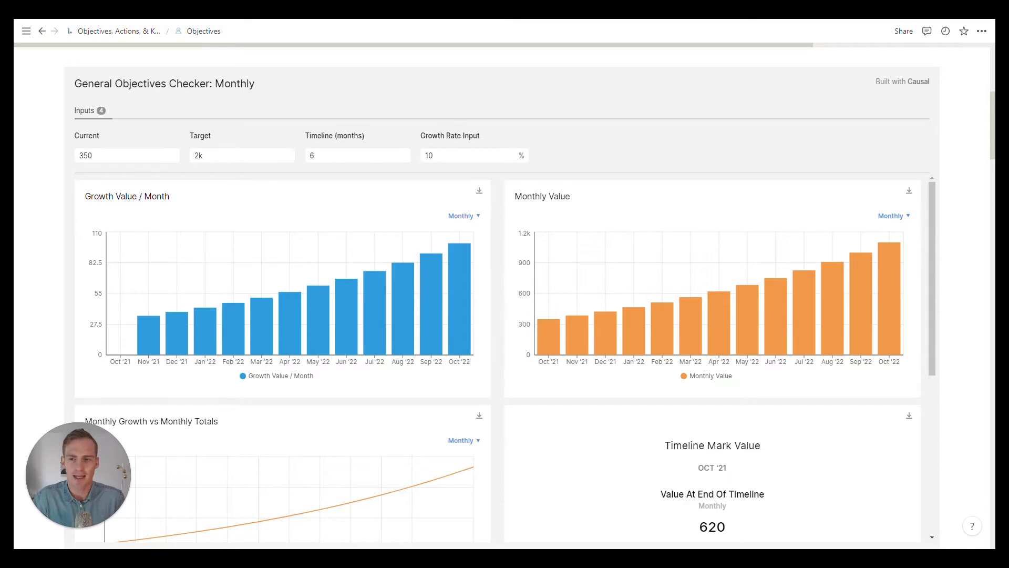
pyautogui.scroll(-3, 734, 220)
pyautogui.scroll(3, 734, 219)
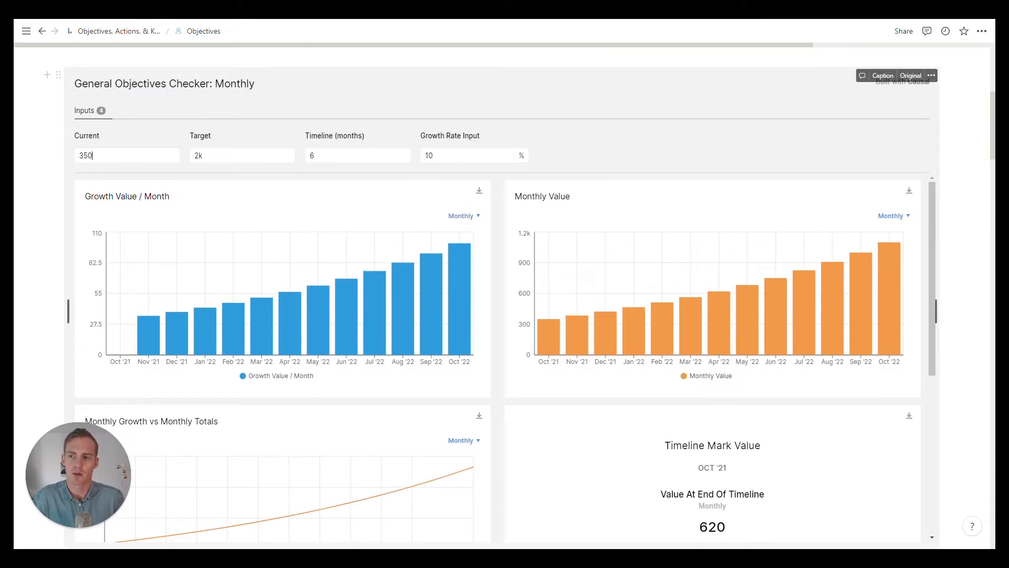
# Step: Set the Current value in the General Objectives Checker to 1000
pyautogui.doubleClick(95, 155)
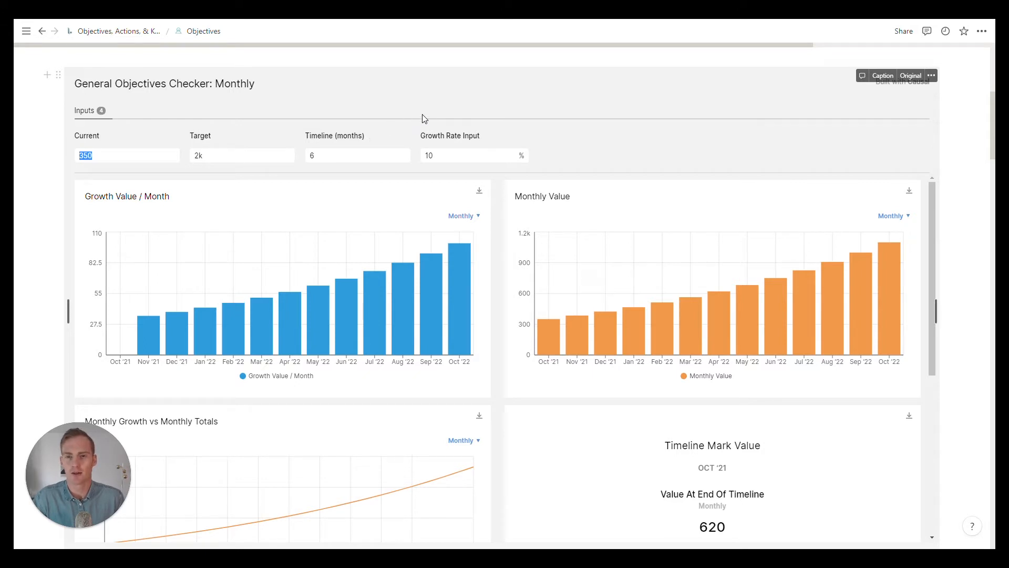
pyautogui.write('1000')
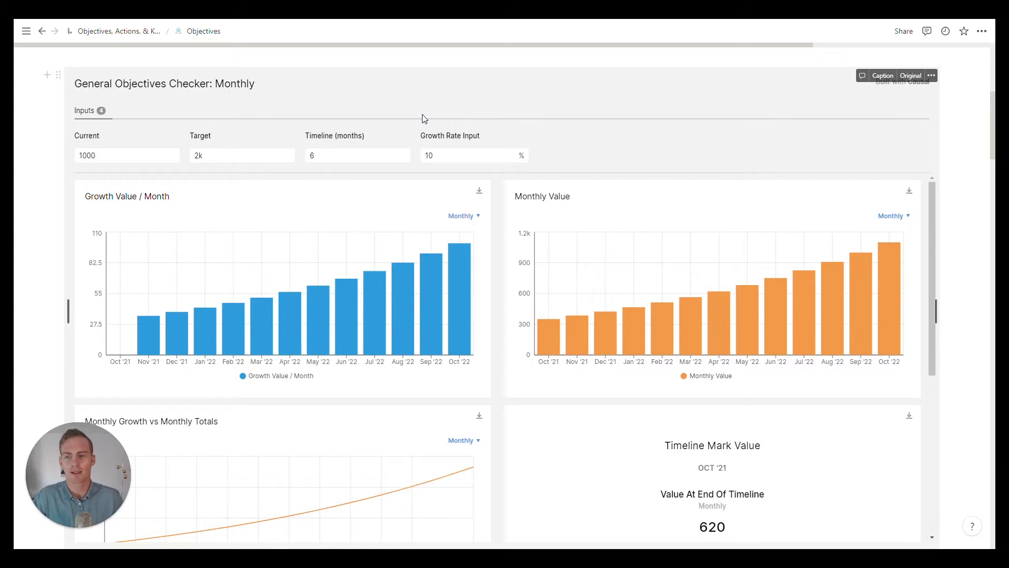
pyautogui.press('Tab')
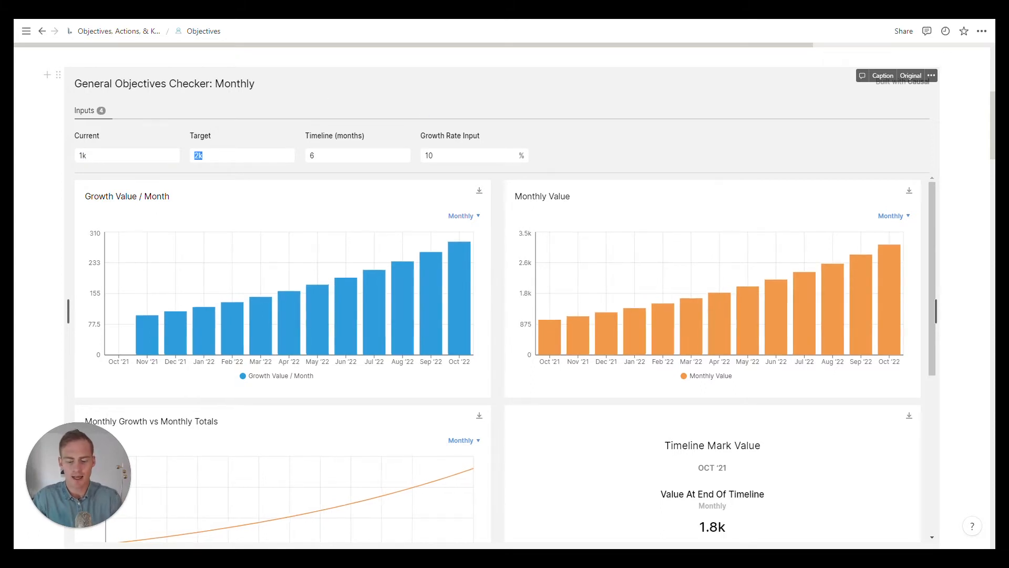
# Step: Set the checker's Target to 10000 and its Timeline to a range of 9 to 12 months
pyautogui.write('10000')
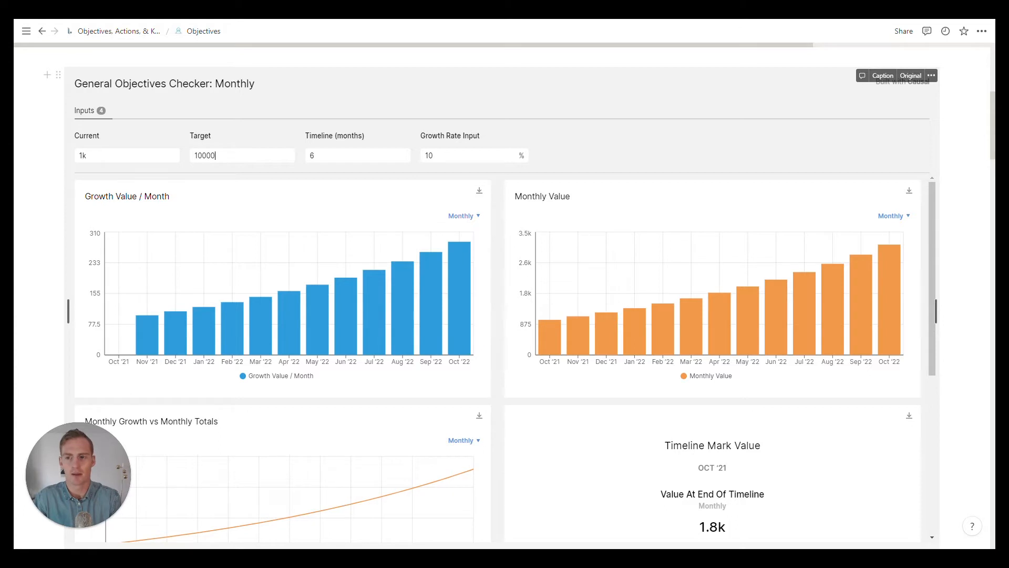
pyautogui.press('Return')
pyautogui.click(312, 156)
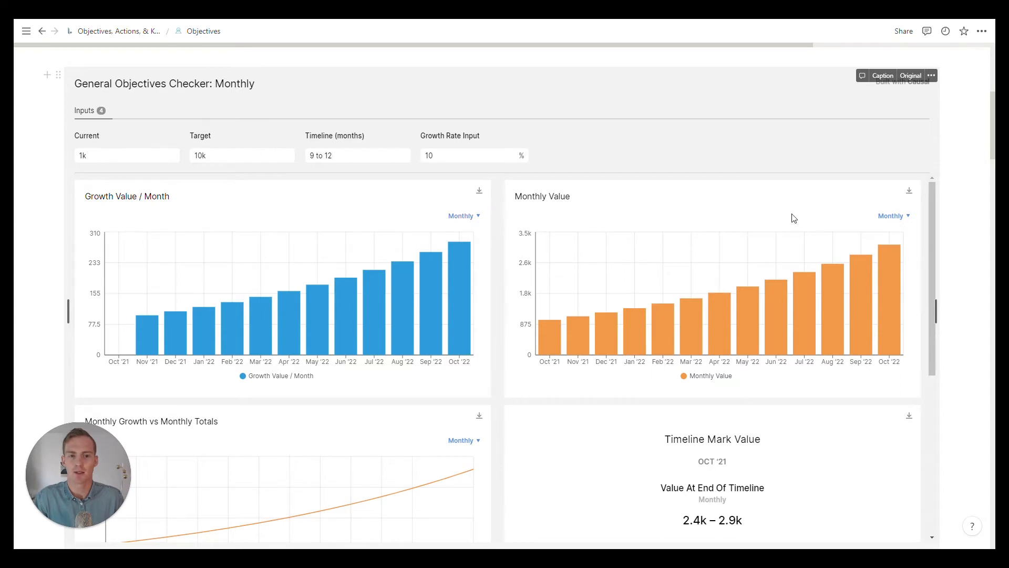
# Step: Examine the checker's growth charts, Timeline Mark Value and Growth Rate Needed, plus the input and chart explanations below the model
pyautogui.scroll(-2, 598, 212)
pyautogui.scroll(-5, 495, 173)
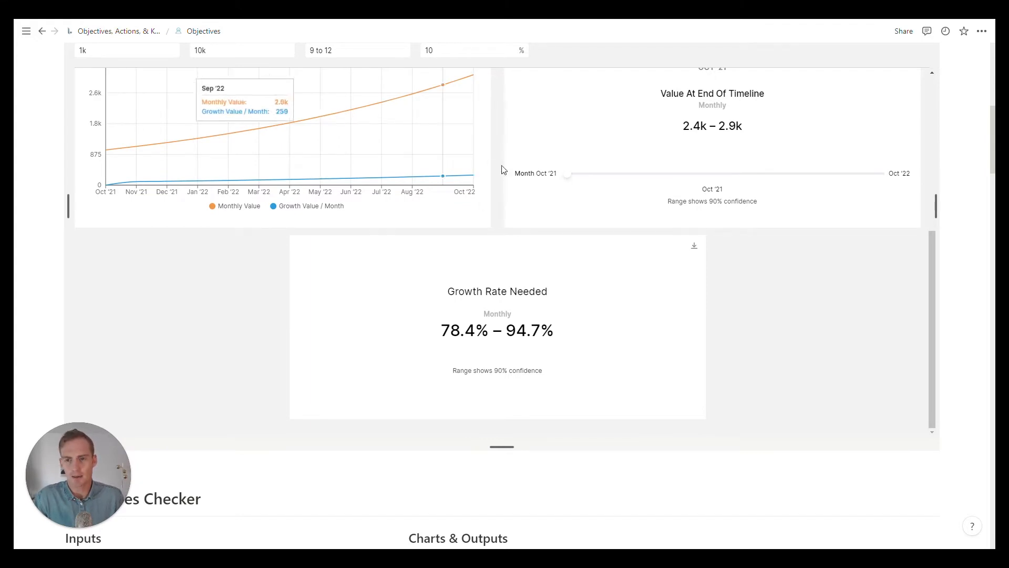
pyautogui.scroll(1, 513, 173)
pyautogui.scroll(1, 223, 76)
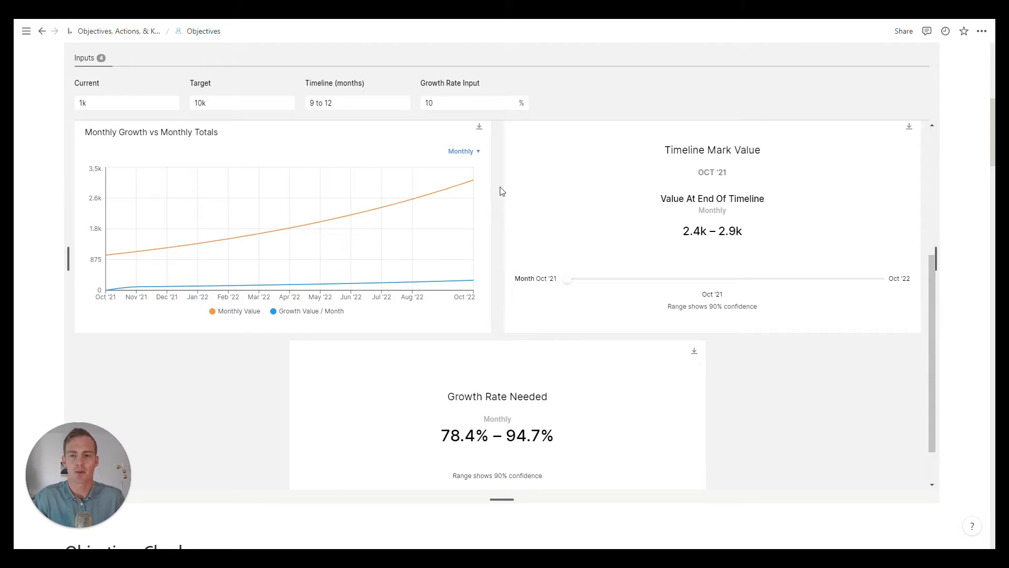
pyautogui.scroll(-1, 891, 209)
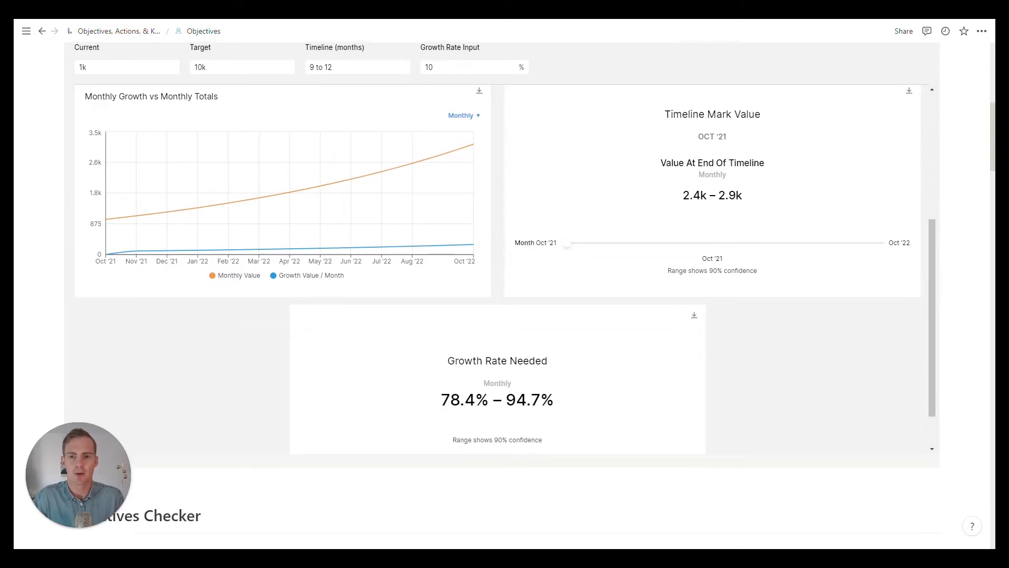
pyautogui.scroll(-10, 92, 104)
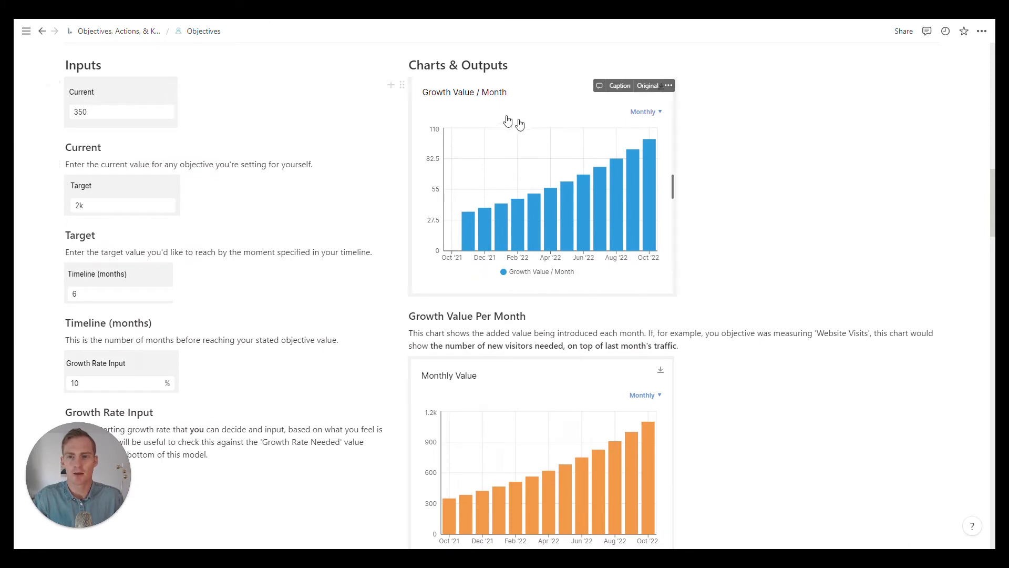
pyautogui.scroll(-7, 499, 171)
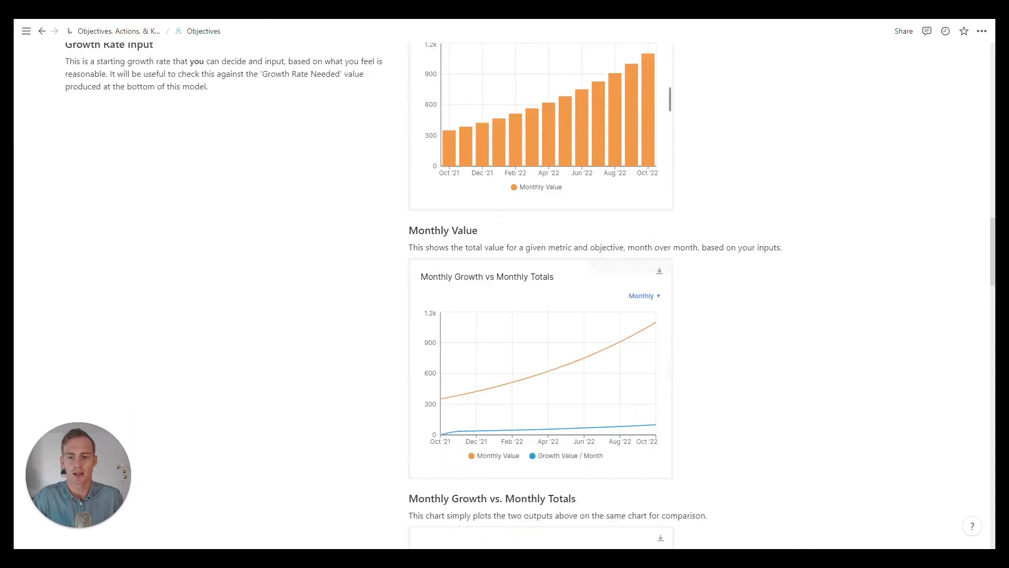
pyautogui.scroll(13, 502, 294)
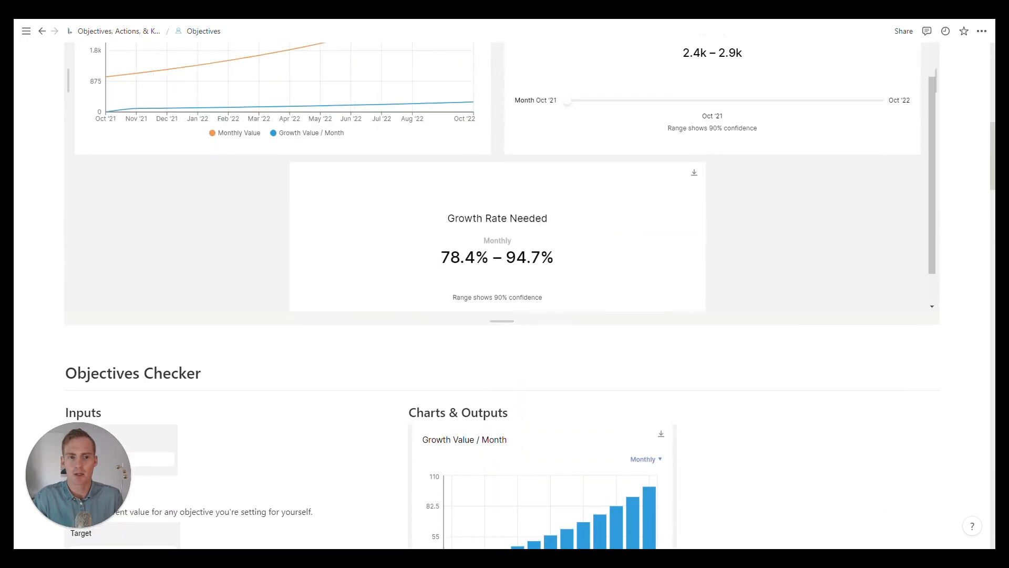
pyautogui.scroll(4, 502, 294)
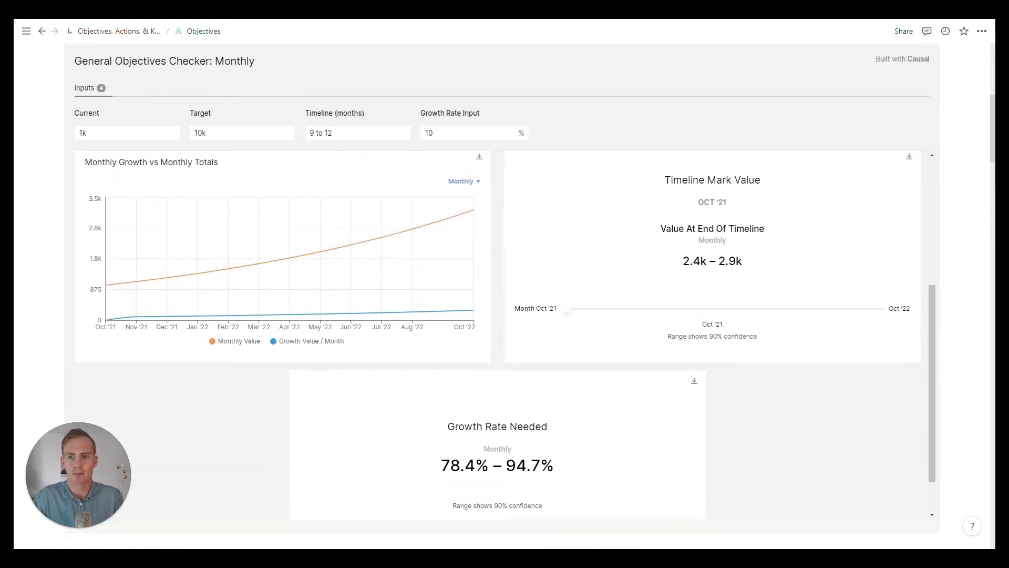
pyautogui.scroll(1, 502, 294)
pyautogui.scroll(5, 491, 302)
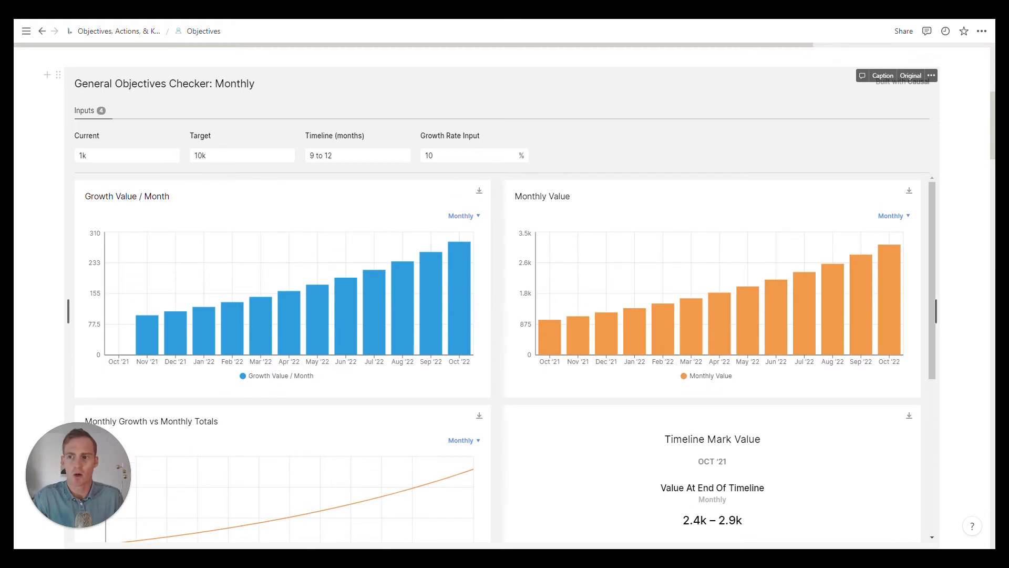
# Step: Set the checker's Current value to $4000 to model a monthly earnings objective
pyautogui.doubleClick(83, 156)
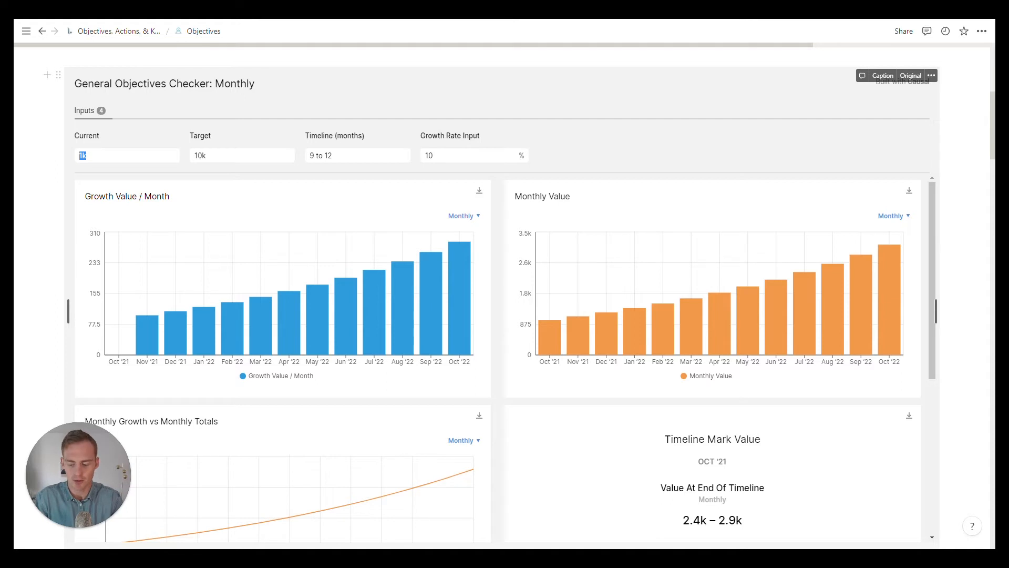
pyautogui.write('$')
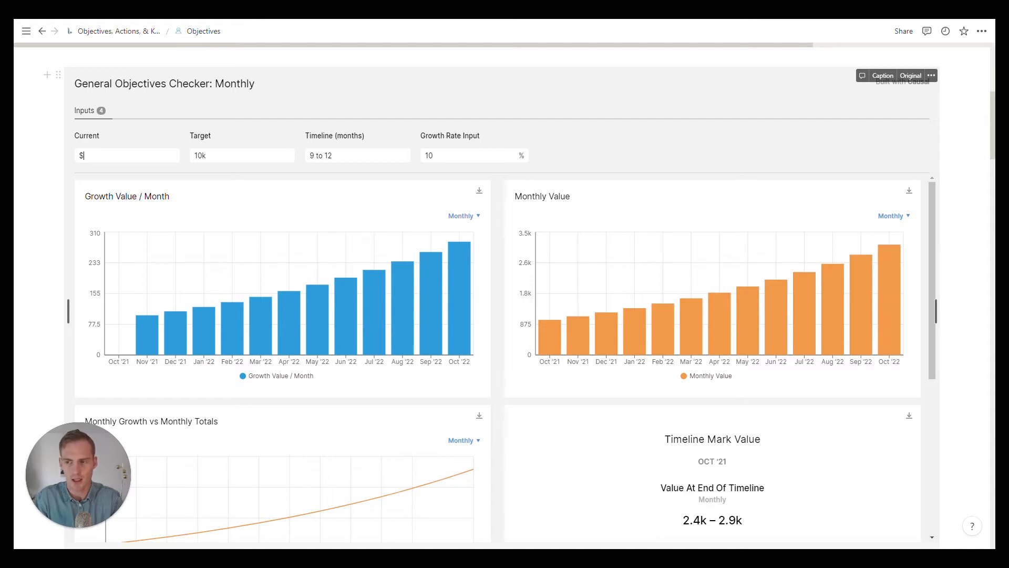
pyautogui.write('4000')
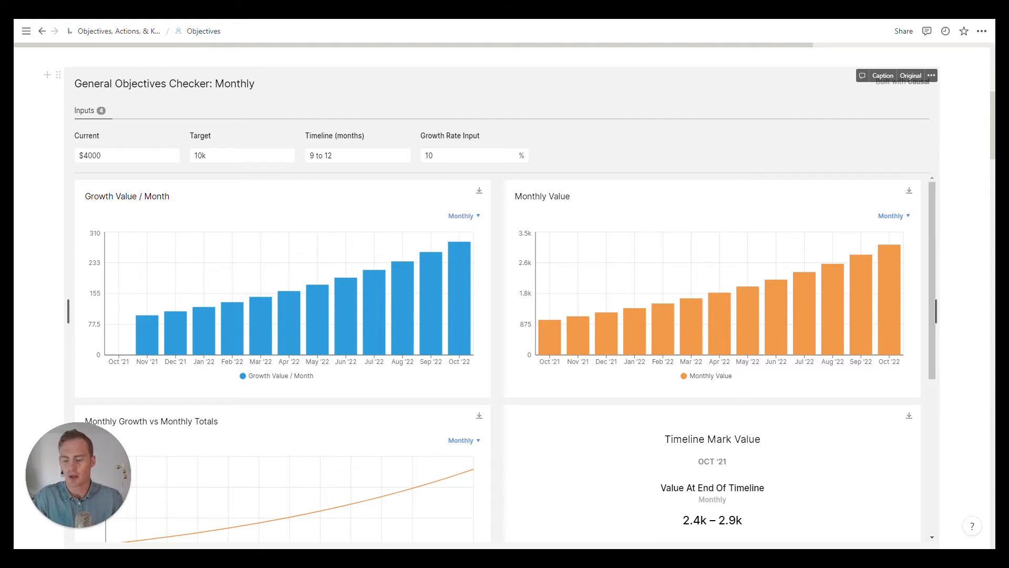
pyautogui.press('Tab')
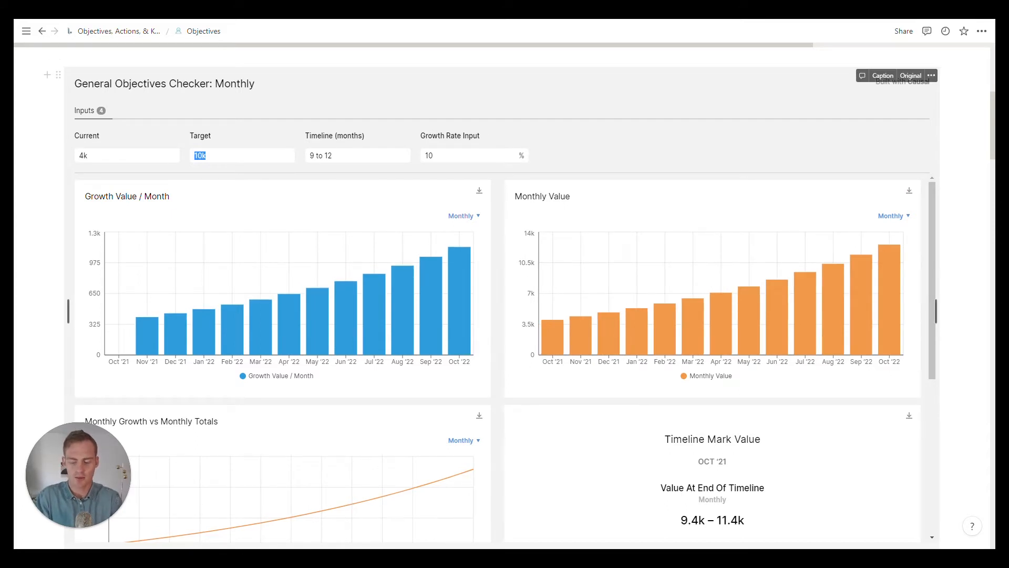
# Step: Set the checker's Target to 8k and its Timeline to 6 months
pyautogui.write('$')
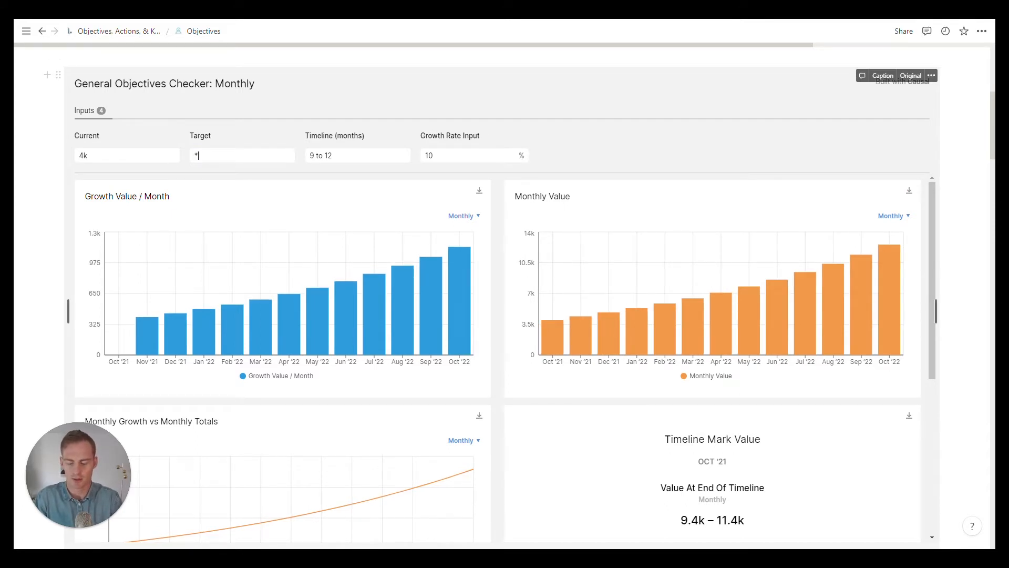
pyautogui.write('10')
pyautogui.press('BackSpace')
pyautogui.press('BackSpace')
pyautogui.press('BackSpace')
pyautogui.write('8k')
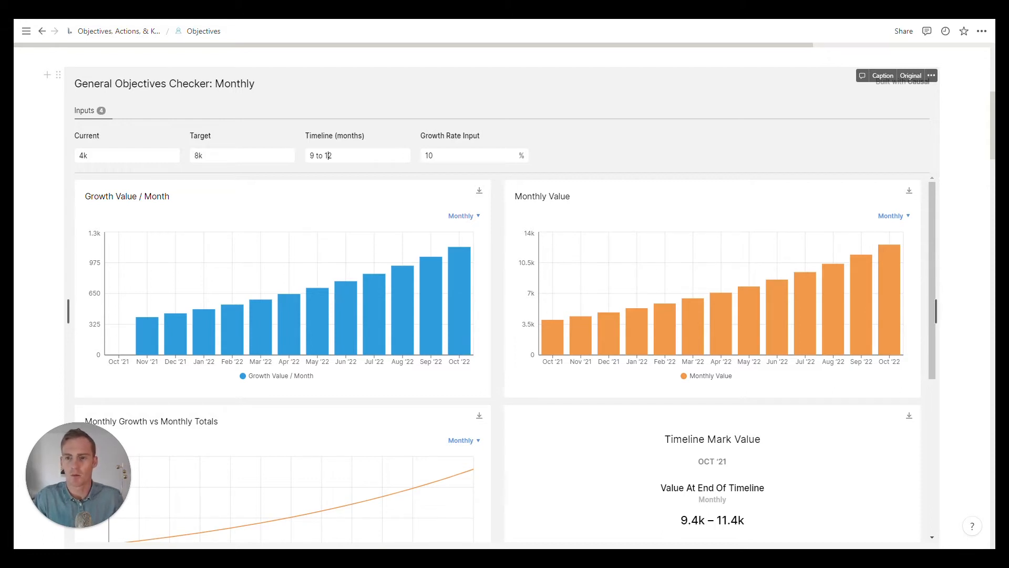
pyautogui.moveTo(331, 156); pyautogui.dragTo(310, 155)
pyautogui.write('6')
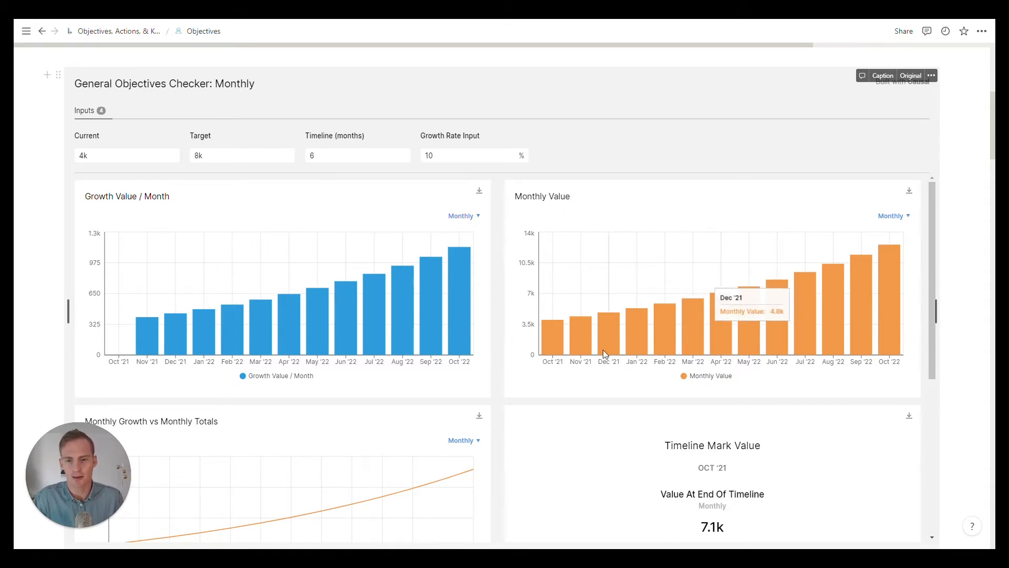
# Step: Preview the Timeline Mark Value for Dec '21 and return the month slider to Oct '21
pyautogui.scroll(-3, 480, 345)
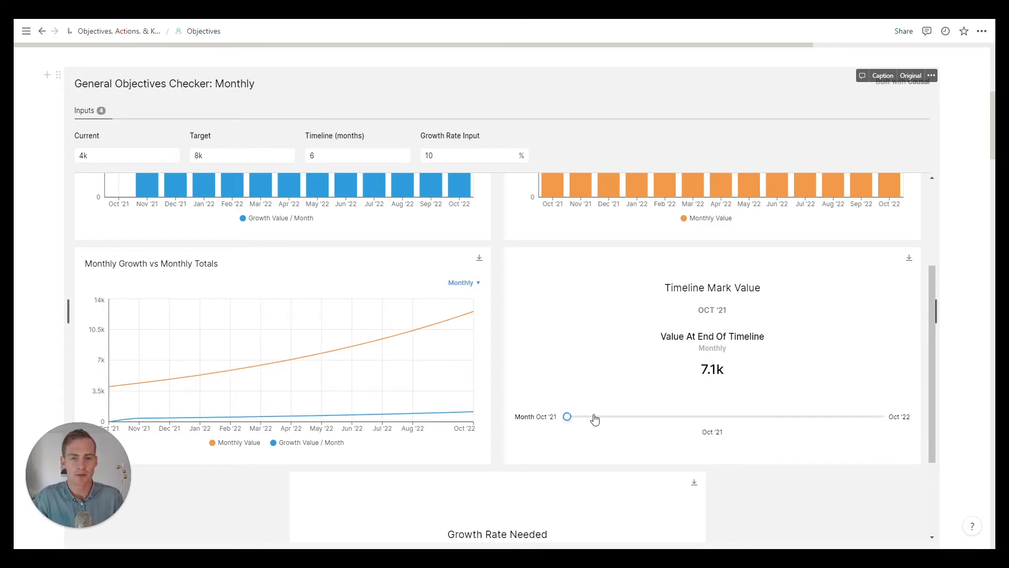
pyautogui.click(620, 418)
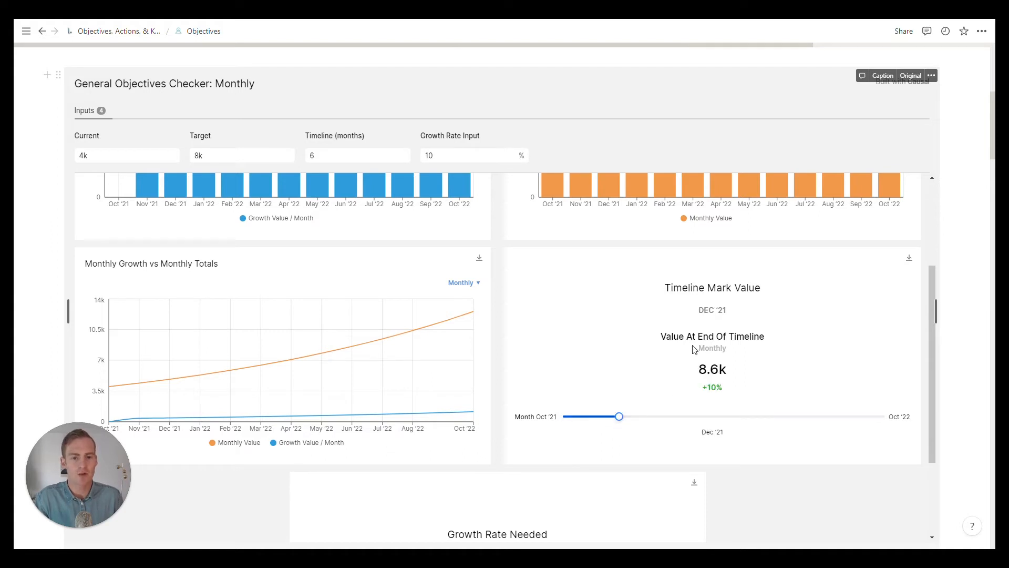
pyautogui.moveTo(620, 418); pyautogui.dragTo(564, 418)
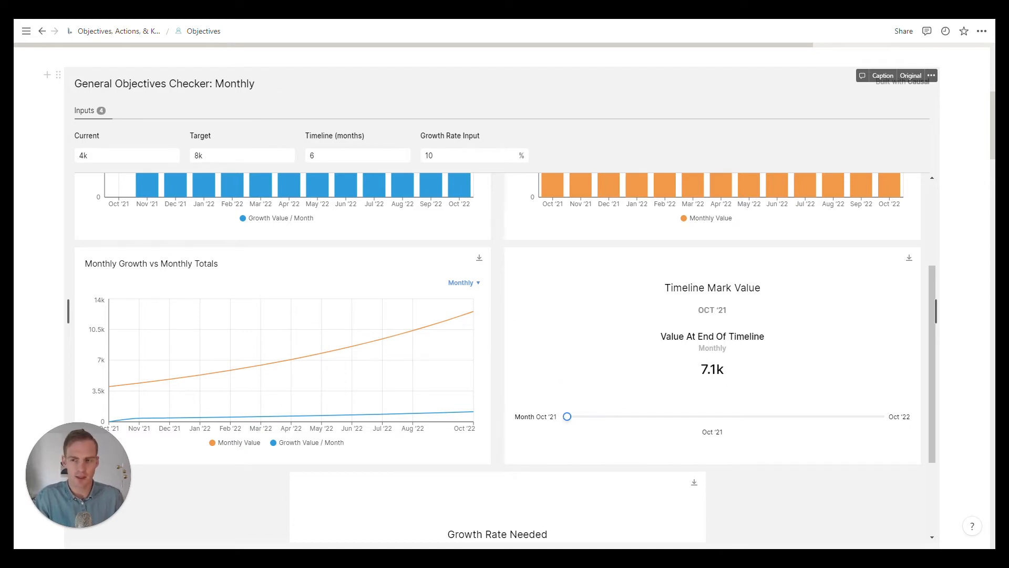
# Step: Try a 9-month Timeline in the checker and restore it to 6 months
pyautogui.click(361, 157)
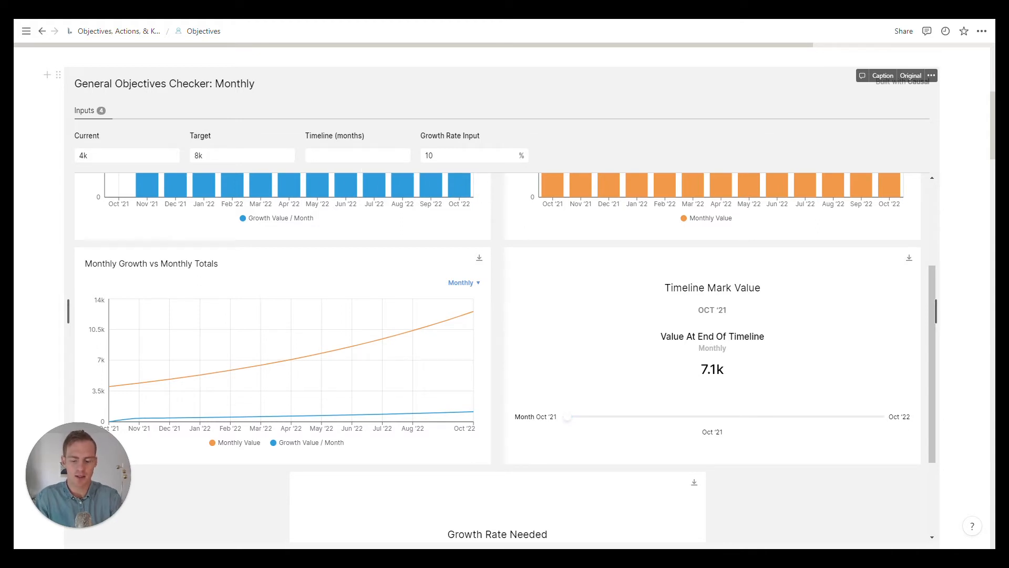
pyautogui.write('9')
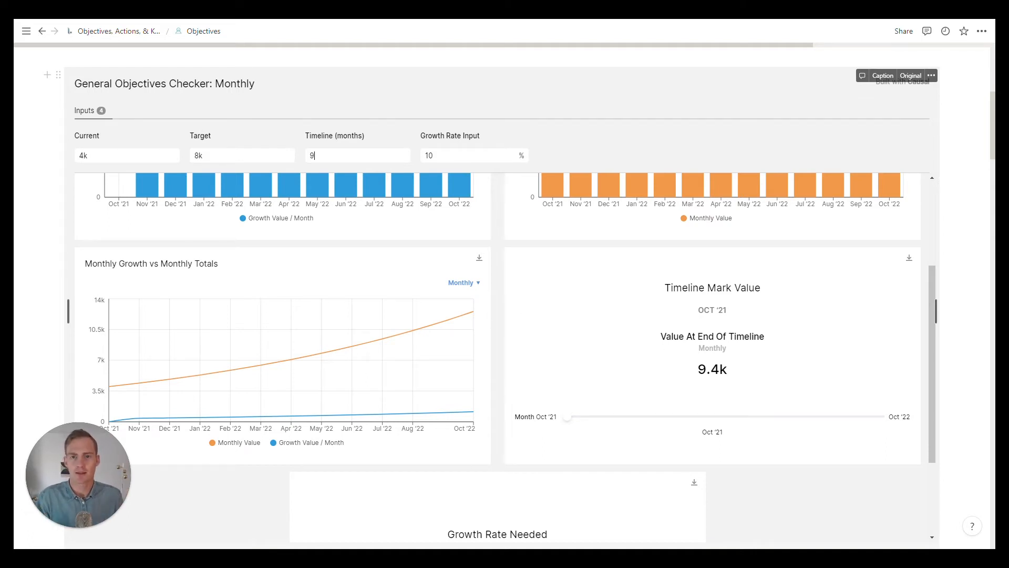
pyautogui.press('BackSpace')
pyautogui.write('6')
pyautogui.press('Tab')
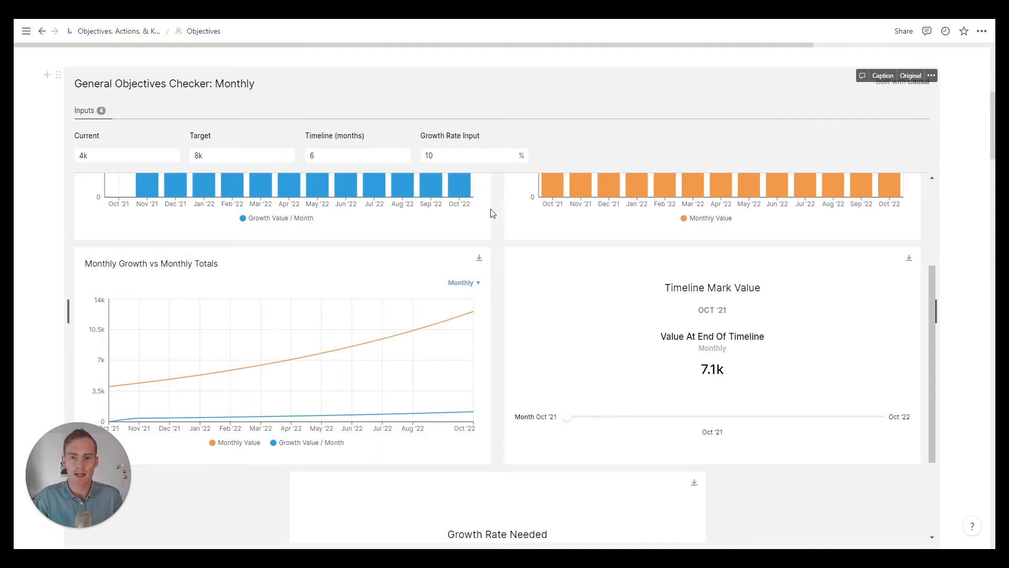
# Step: Compare the checker's Growth Rate Input with its monthly Growth Rate Needed output
pyautogui.scroll(3, 497, 221)
pyautogui.moveTo(436, 155); pyautogui.dragTo(414, 155)
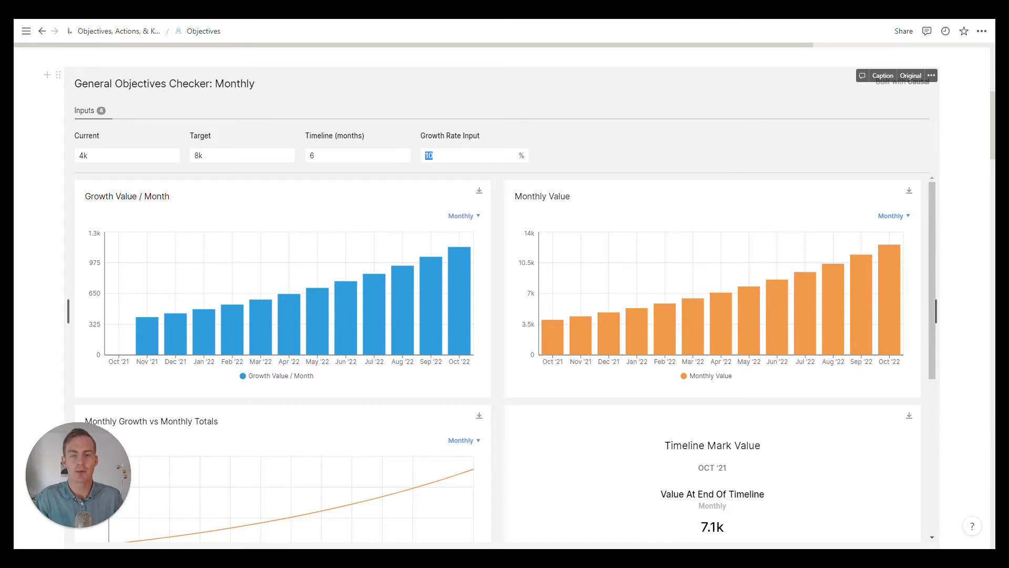
pyautogui.scroll(-5, 496, 199)
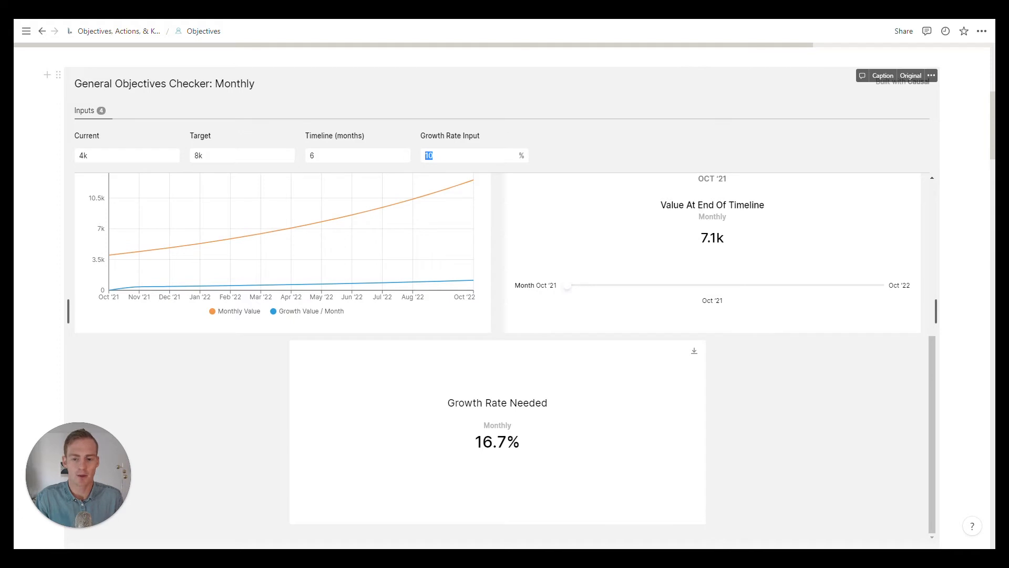
pyautogui.moveTo(523, 443); pyautogui.dragTo(474, 442)
pyautogui.click(475, 443)
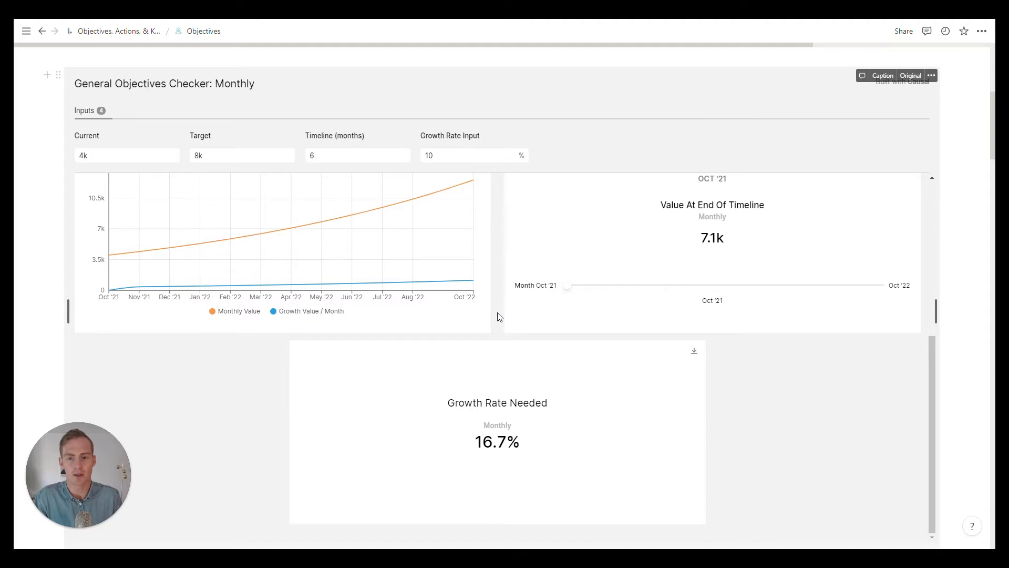
# Step: Set the checker's Growth Rate Input to 16.7%, matching the monthly Growth Rate Needed for the 8k target
pyautogui.scroll(1, 498, 312)
pyautogui.scroll(-1, 498, 310)
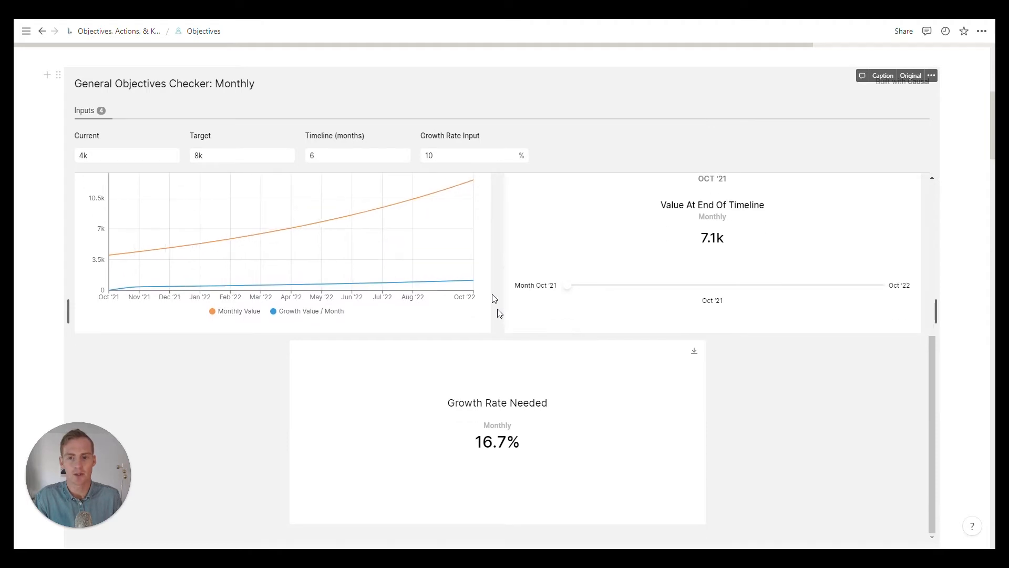
pyautogui.doubleClick(452, 156)
pyautogui.write('16.7')
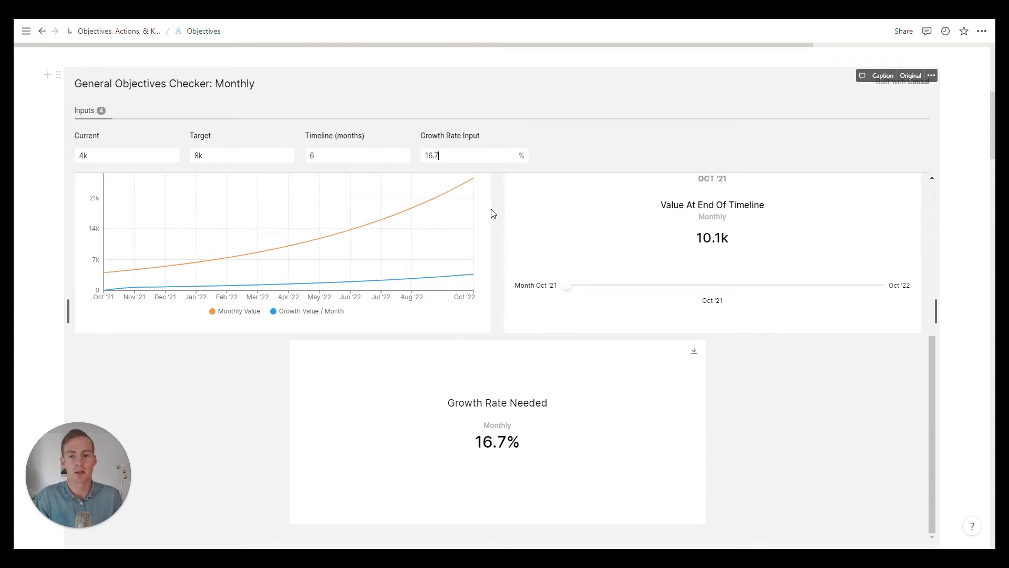
pyautogui.scroll(5, 494, 213)
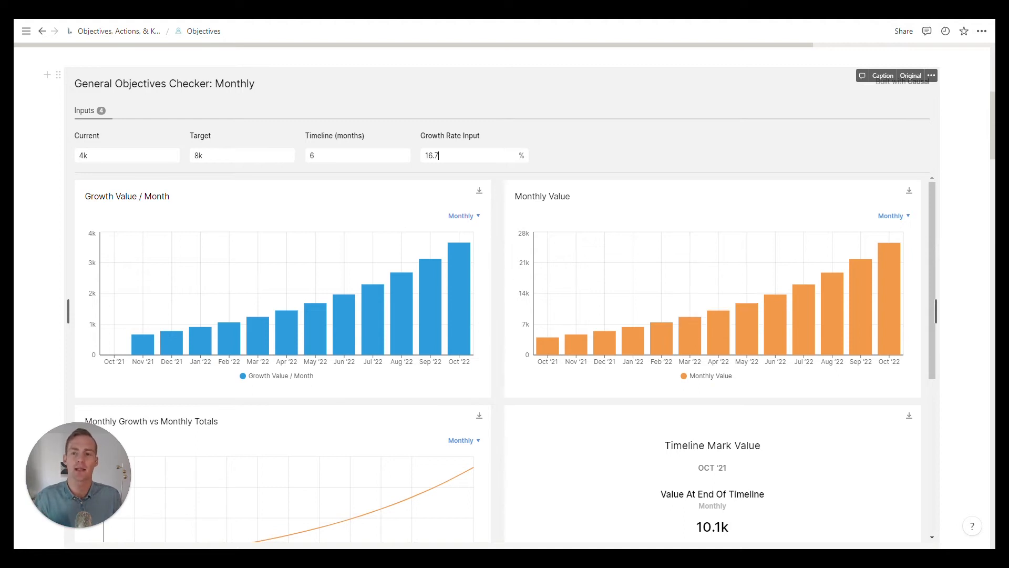
# Step: Set the checker's Target to 6k and its Growth Rate Input to 8.3%
pyautogui.hotkey('shift', 'Tab')
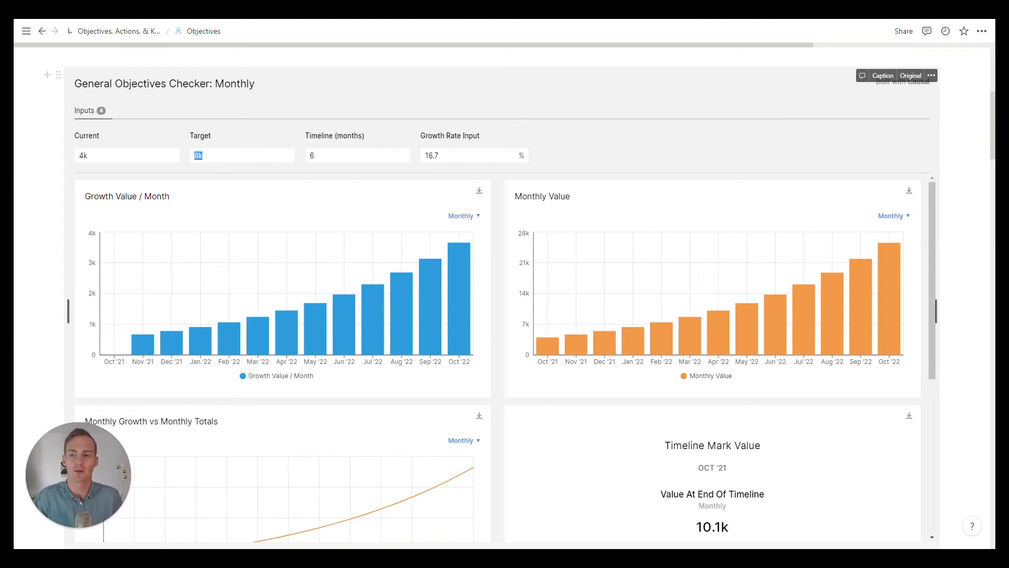
pyautogui.write('6')
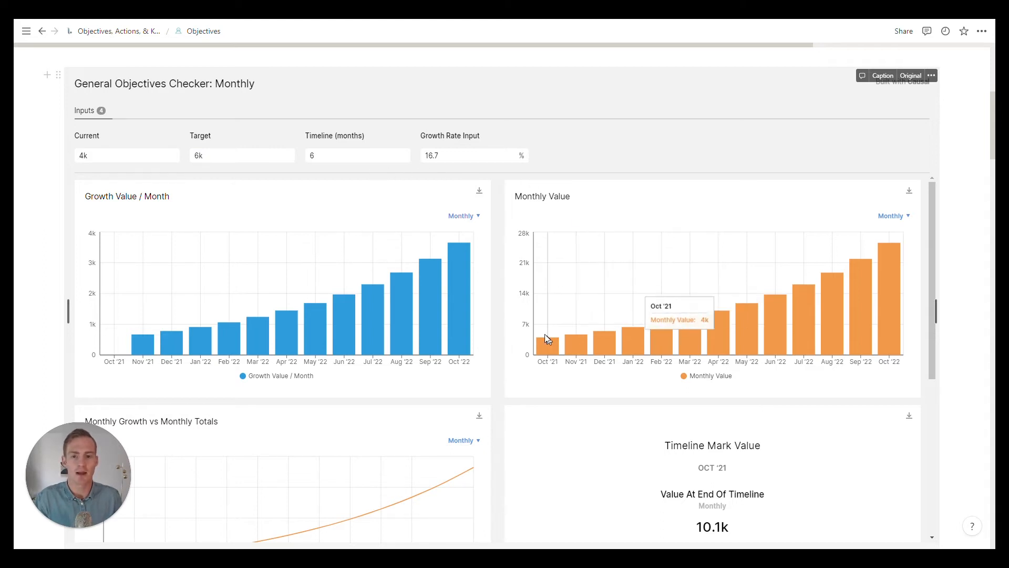
pyautogui.scroll(-5, 496, 296)
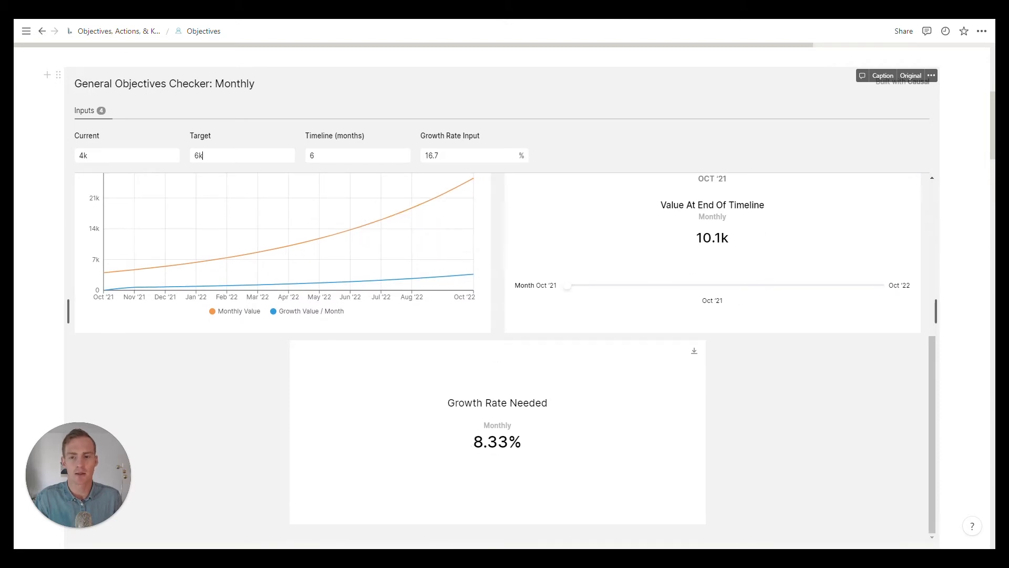
pyautogui.doubleClick(431, 155)
pyautogui.write('8.3')
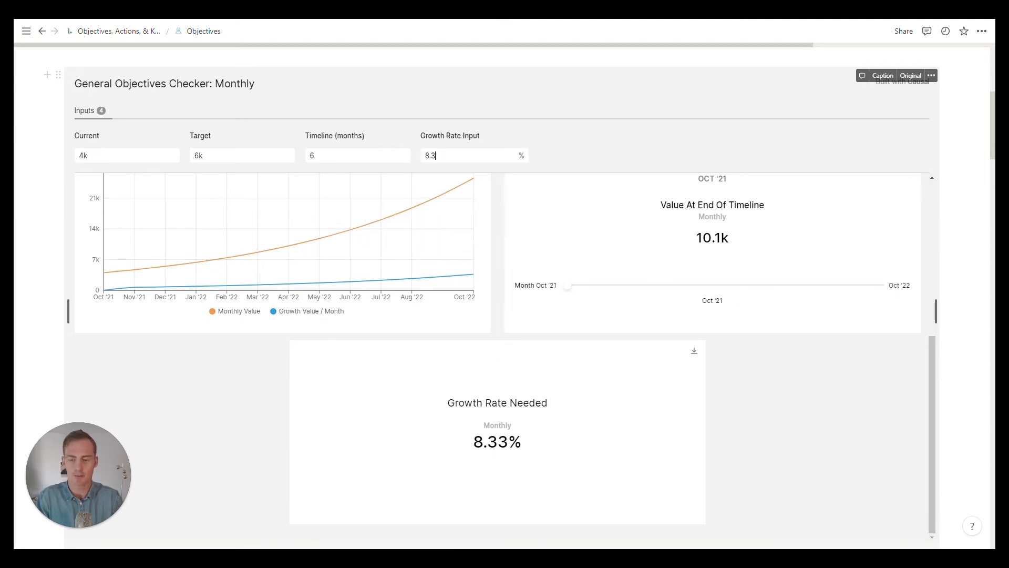
pyautogui.scroll(5, 497, 221)
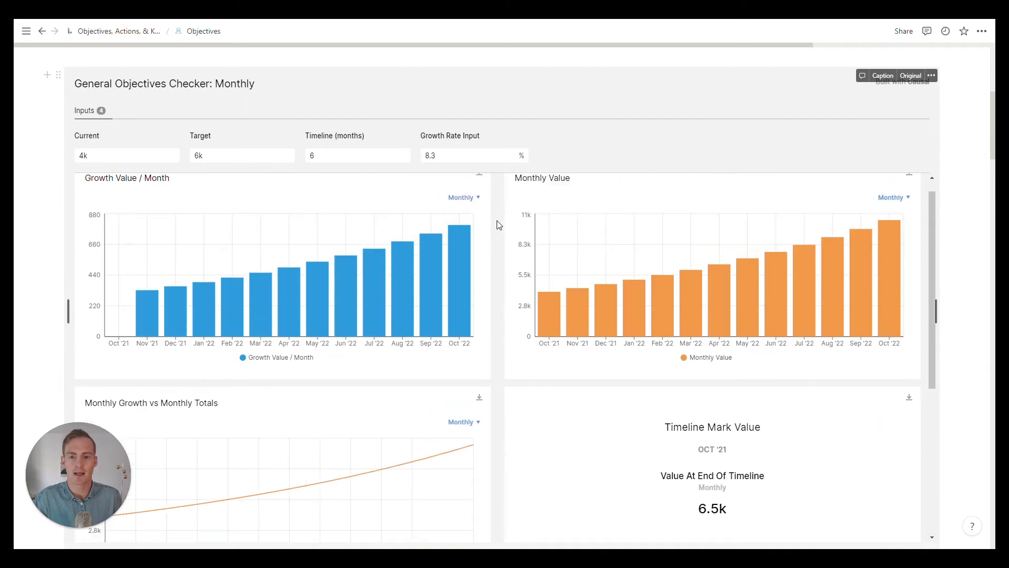
# Step: Examine the Monthly Value chart, the Timeline Mark Value and the monthly Growth Rate Needed for the 6k target
pyautogui.moveTo(556, 336)
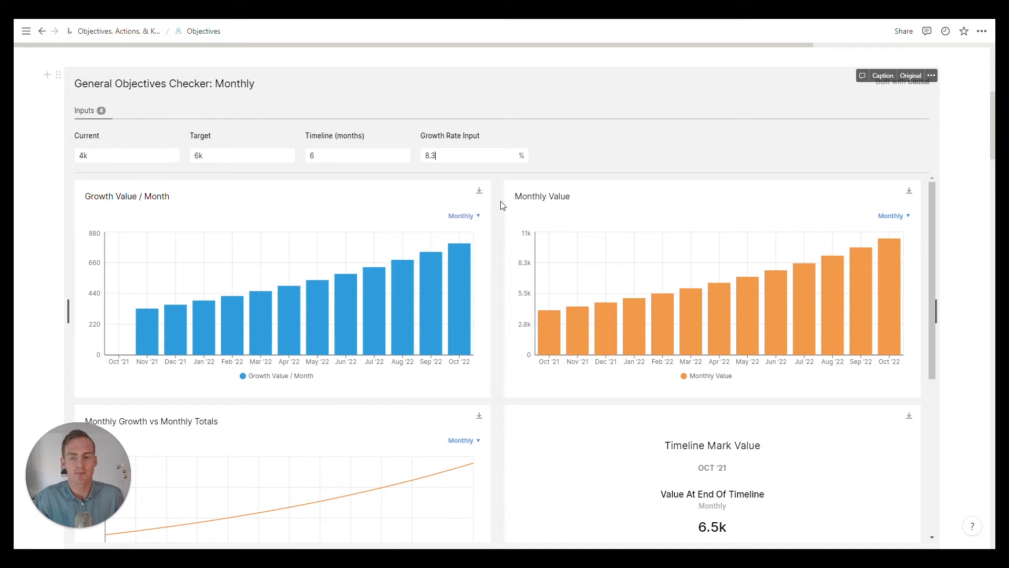
pyautogui.scroll(-2, 500, 206)
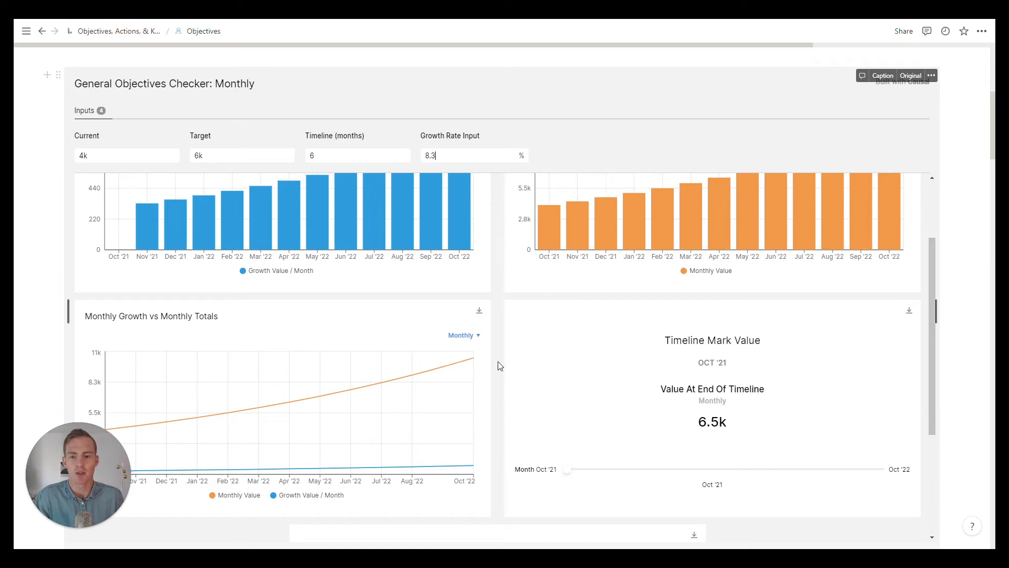
pyautogui.scroll(-3, 497, 355)
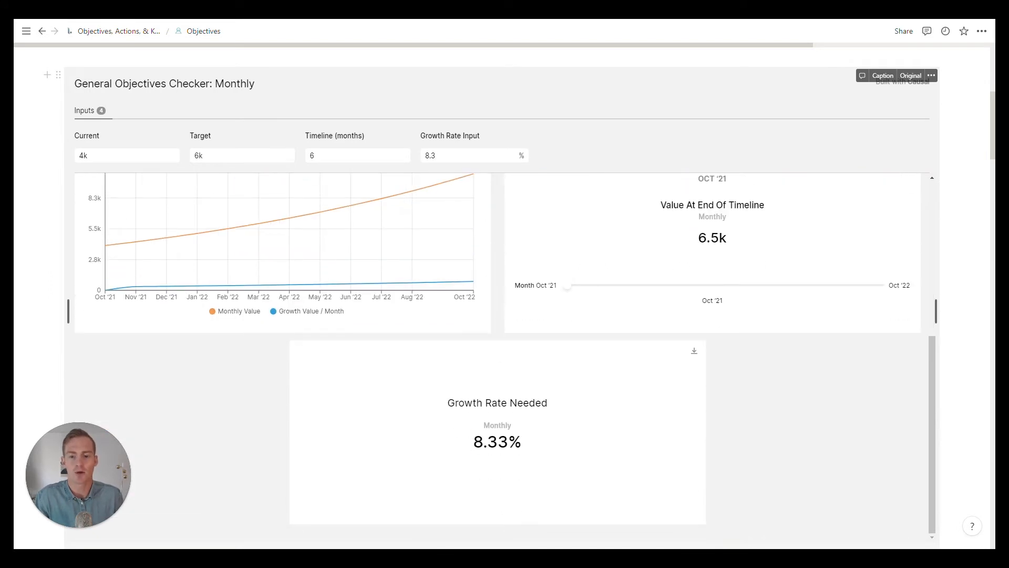
pyautogui.moveTo(473, 442); pyautogui.dragTo(523, 444)
pyautogui.click(478, 360)
pyautogui.scroll(2, 498, 256)
pyautogui.scroll(3, 499, 261)
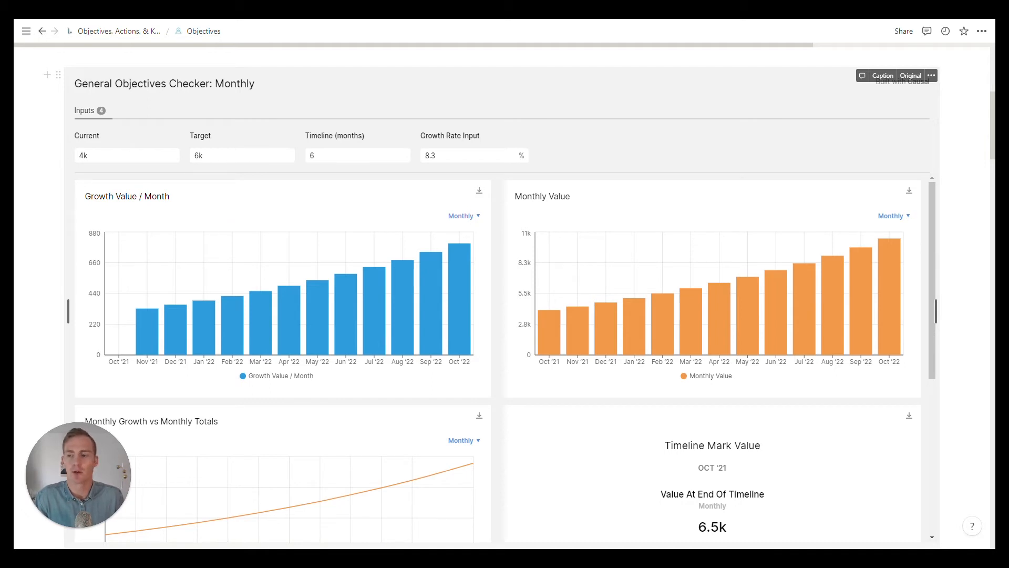
# Step: Enter a smaller scenario in the checker with Current 25, Target 100 and a Timeline of 3 months
pyautogui.doubleClick(83, 156)
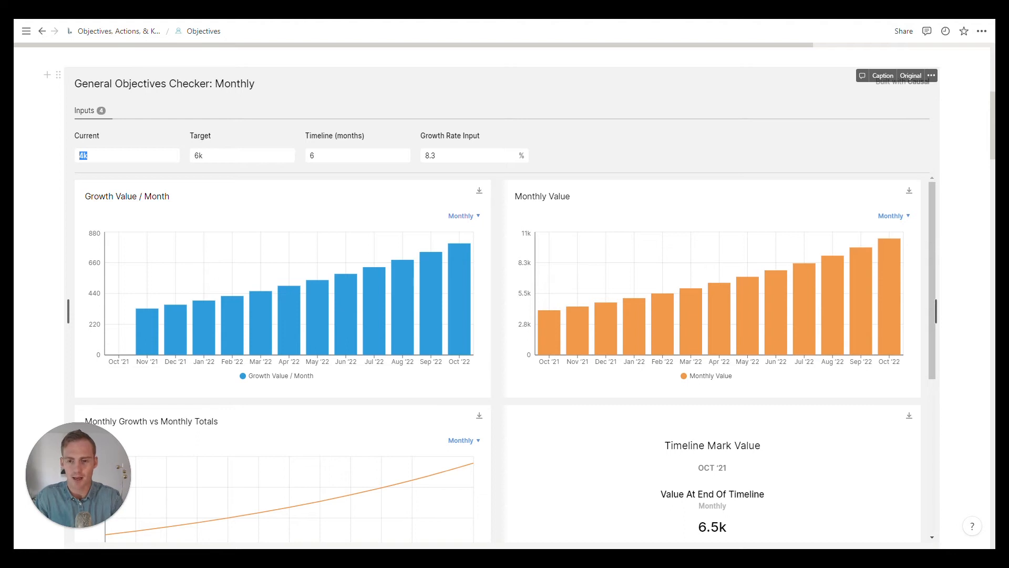
pyautogui.write('50')
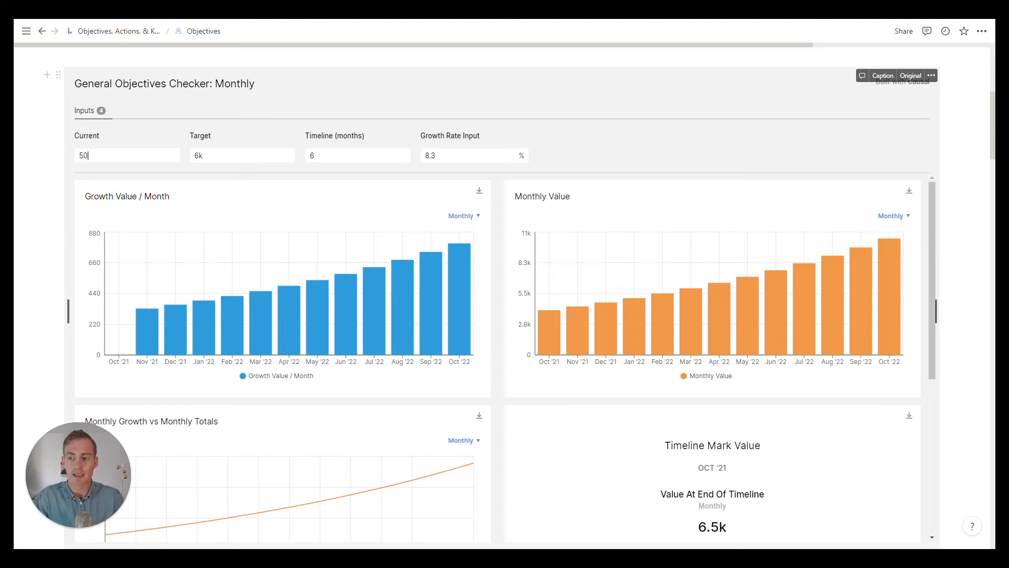
pyautogui.press('Return')
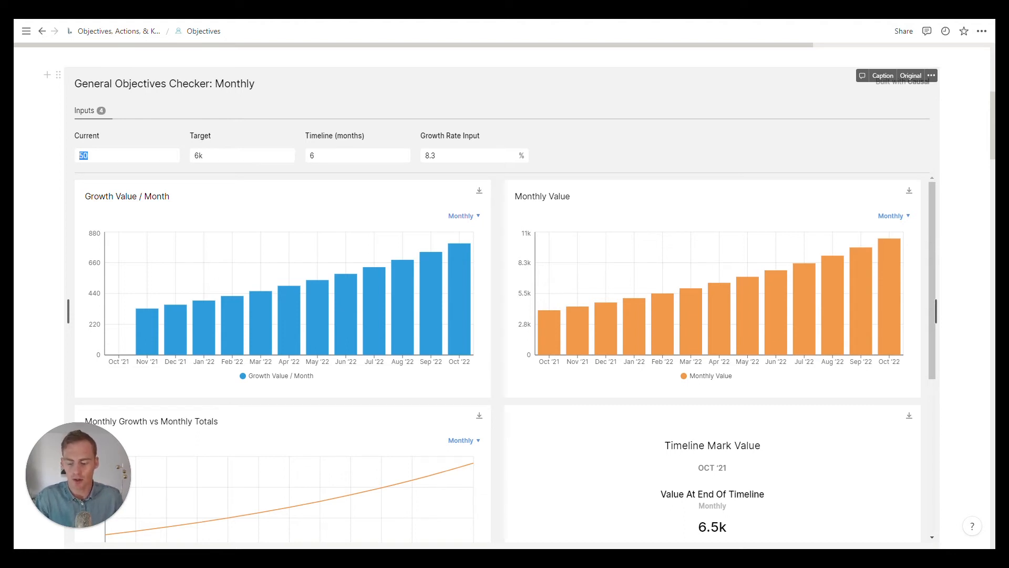
pyautogui.write('25')
pyautogui.press('Tab')
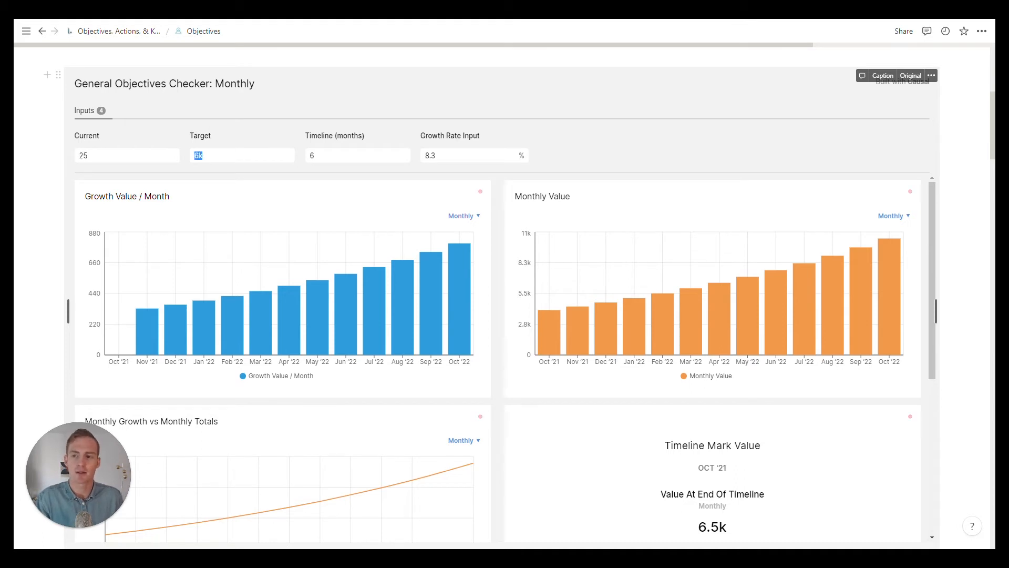
pyautogui.write('100')
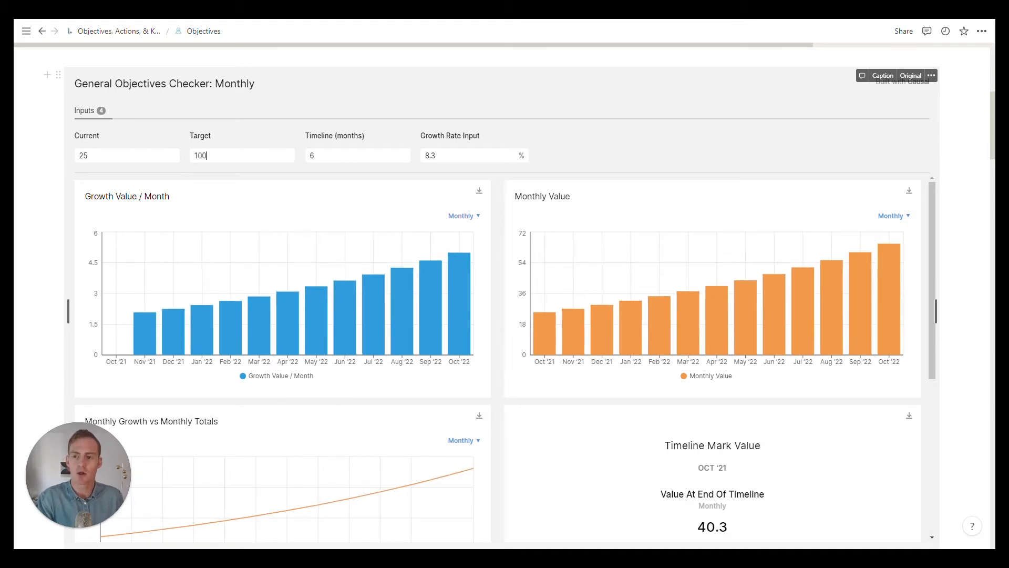
pyautogui.doubleClick(313, 155)
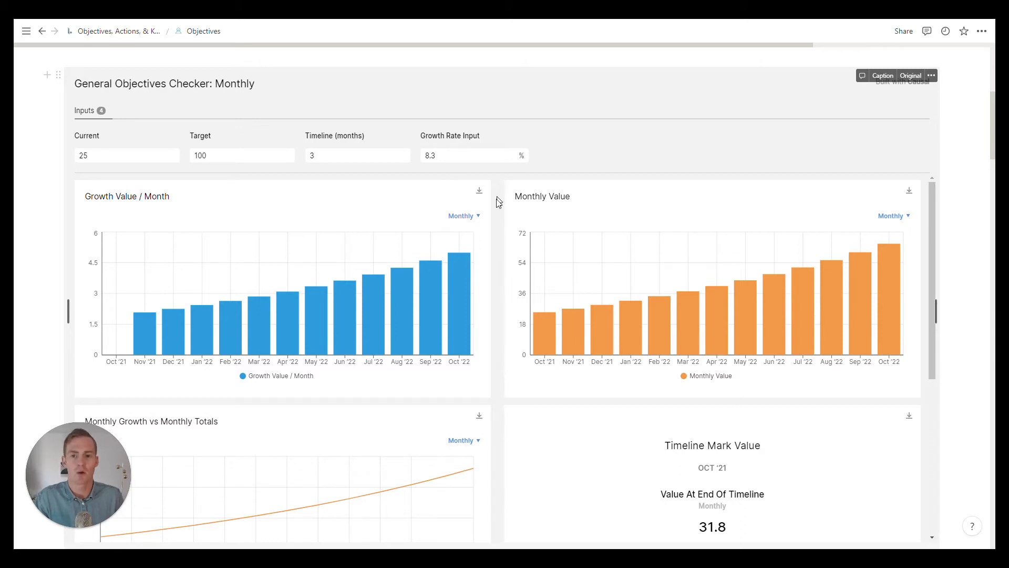
# Step: Set the Growth Rate Input to 100% and inspect the Oct '22 bar in the Growth Value / Month chart
pyautogui.scroll(-5, 497, 204)
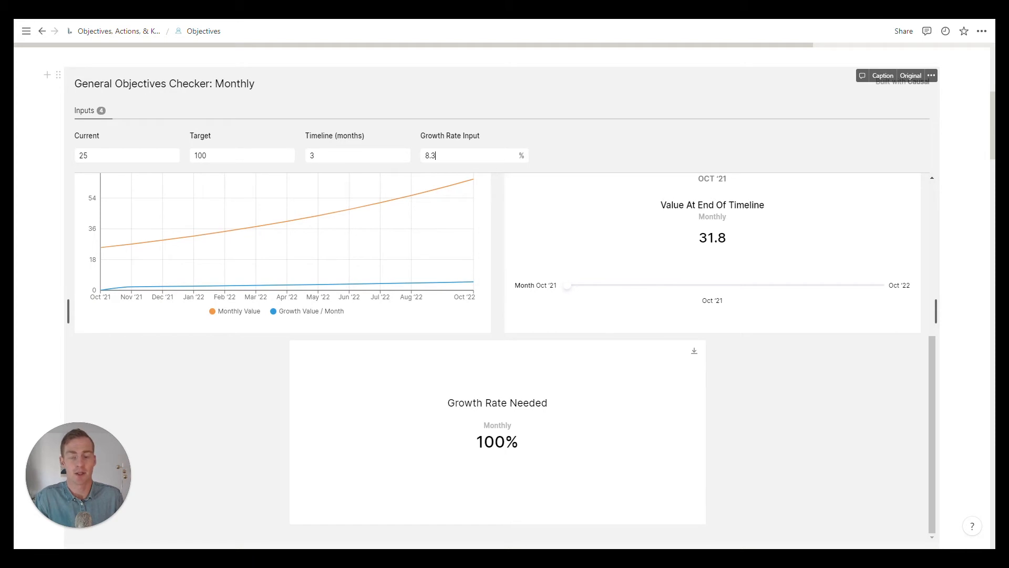
pyautogui.scroll(5, 502, 300)
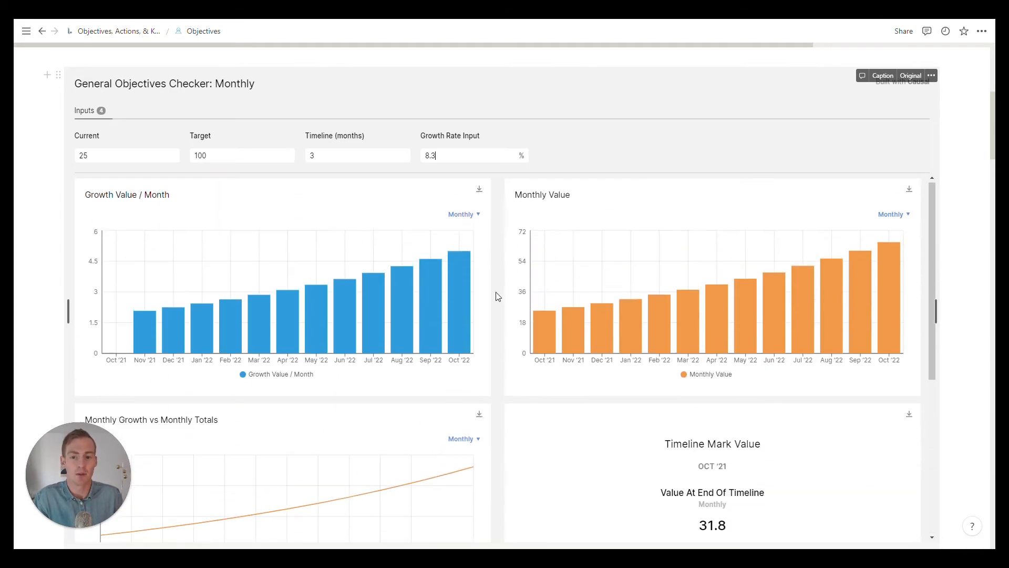
pyautogui.hotkey('ctrl', 'a')
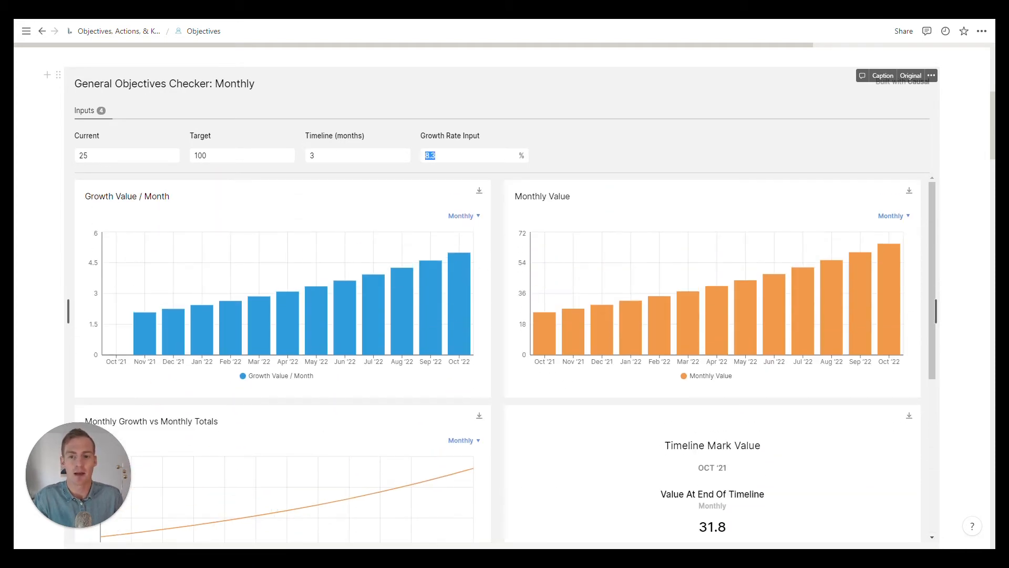
pyautogui.write('100')
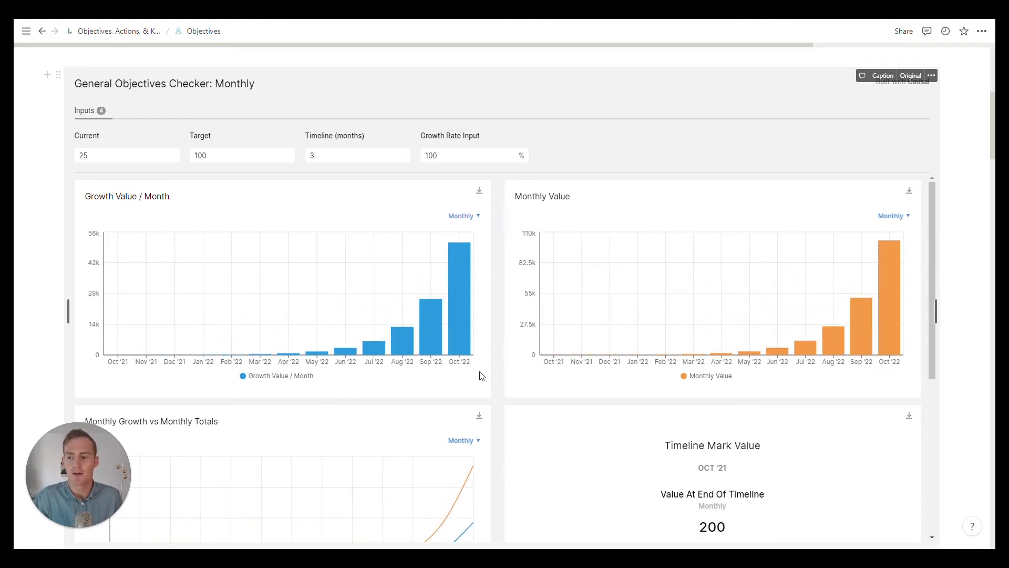
pyautogui.moveTo(459, 319)
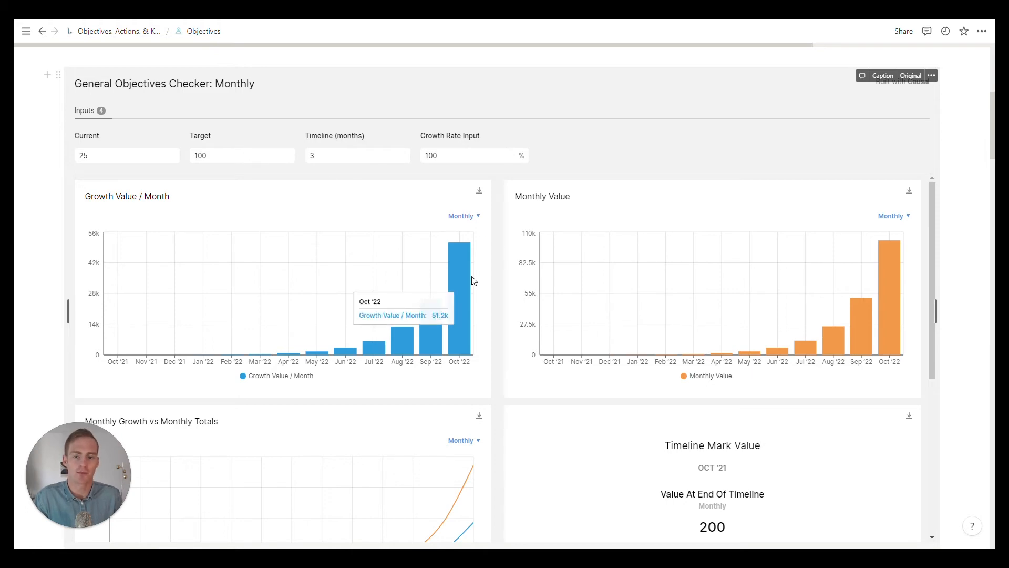
pyautogui.scroll(-5, 497, 308)
pyautogui.scroll(5, 497, 307)
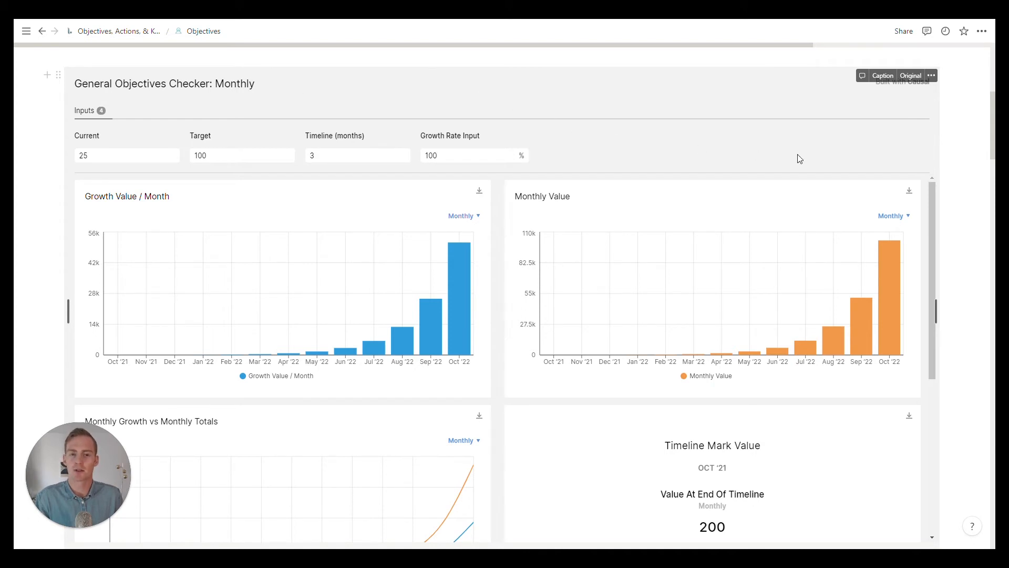
# Step: Set the checker's Current to 4000, its Target to 6k and its Timeline to 6 months
pyautogui.doubleClick(84, 155)
pyautogui.write('4000')
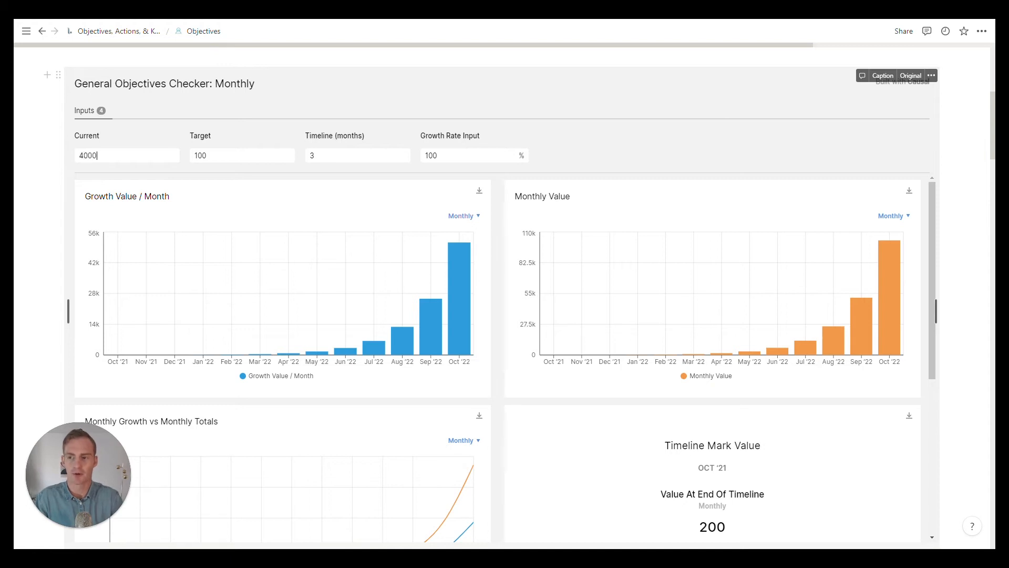
pyautogui.press('Return')
pyautogui.press('Tab')
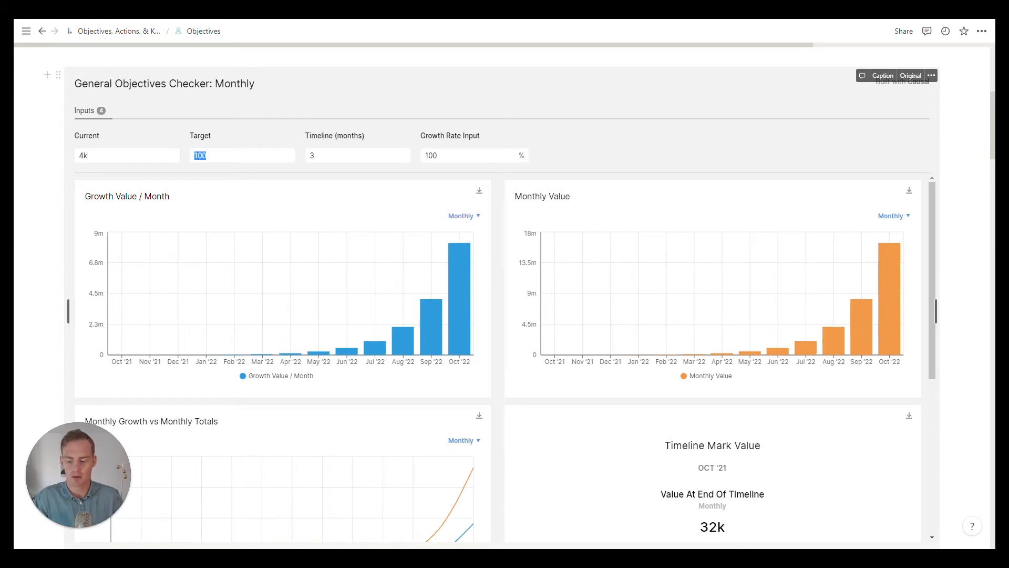
pyautogui.write('6k')
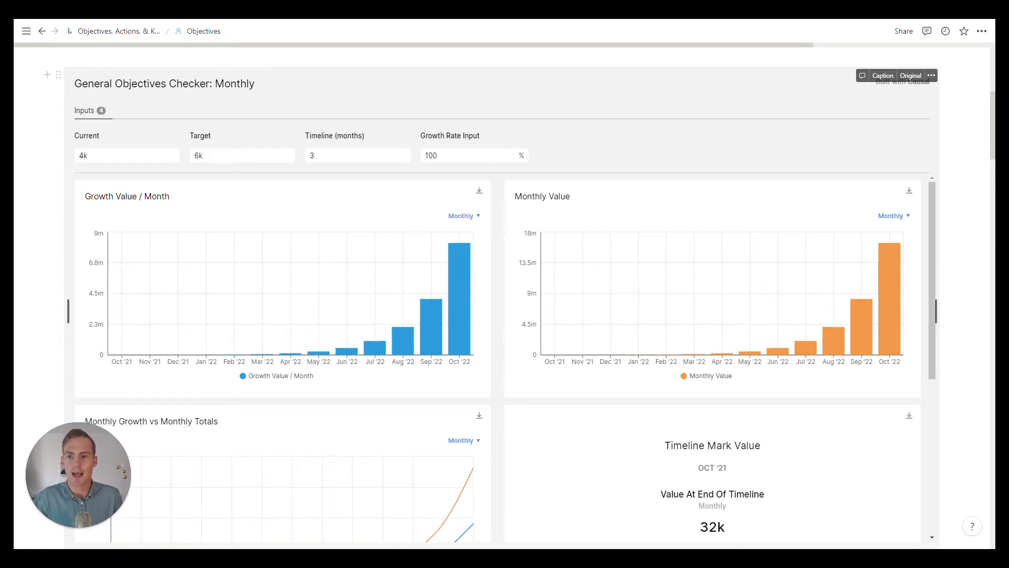
pyautogui.doubleClick(313, 155)
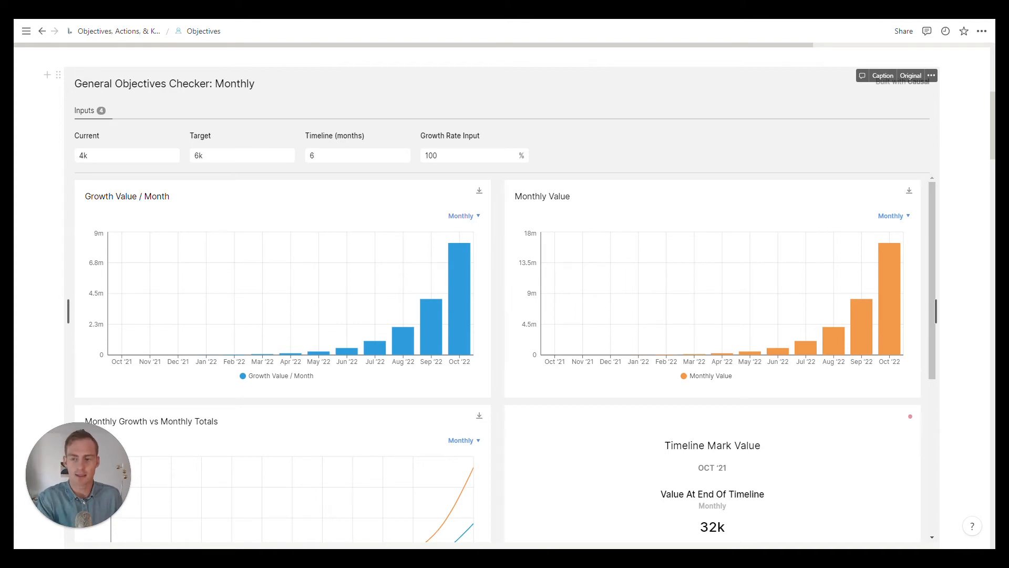
# Step: Set the Growth Rate Input to 5% and check the resulting projections against the Growth Rate Needed
pyautogui.doubleClick(433, 156)
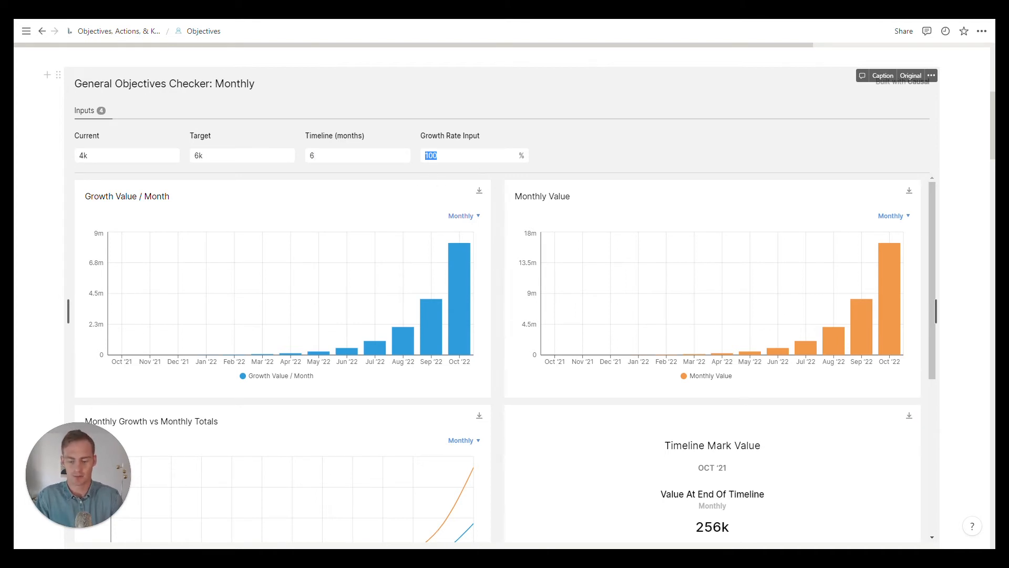
pyautogui.write('5')
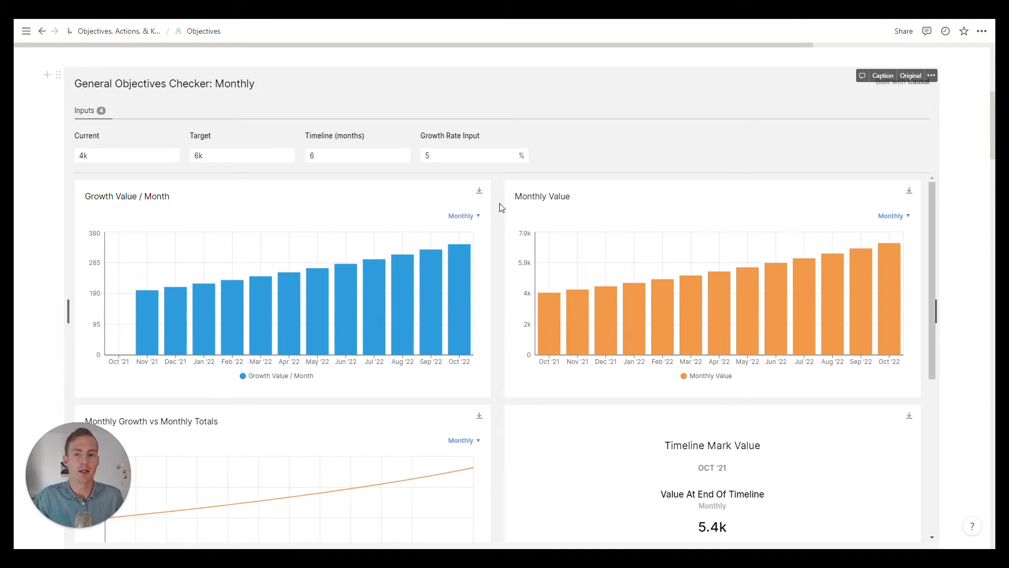
pyautogui.scroll(-5, 499, 208)
pyautogui.scroll(5, 499, 208)
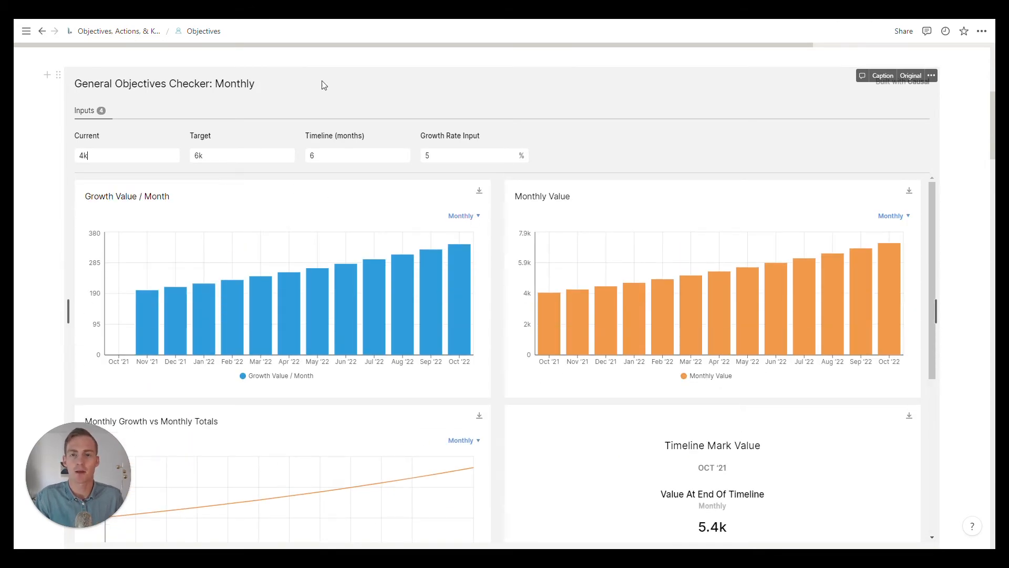
# Step: Set the General Objectives Checker's Current to 500, its Target to 2500 and its Timeline to 6 months
pyautogui.scroll(3, 349, 104)
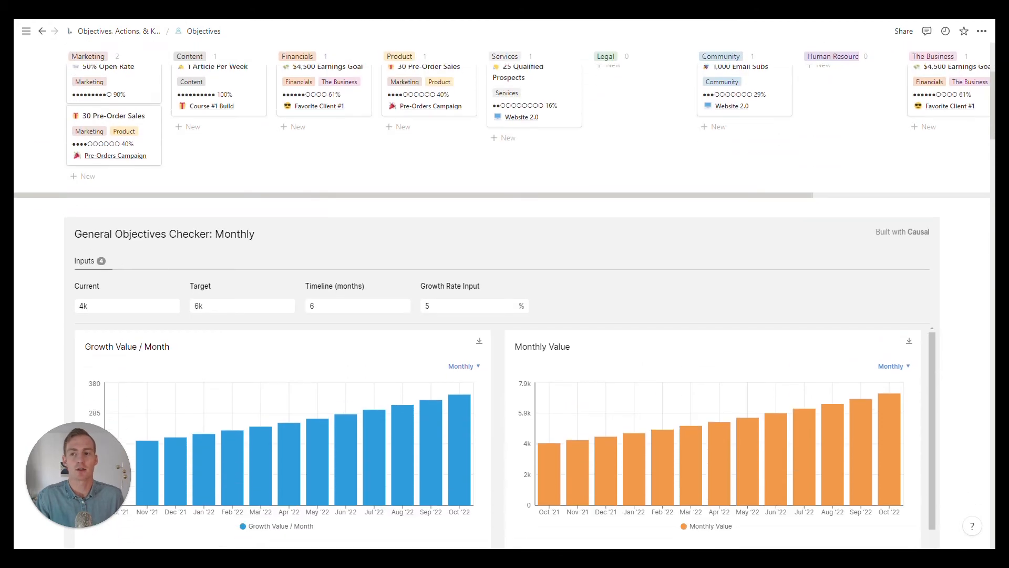
pyautogui.scroll(-2, 315, 158)
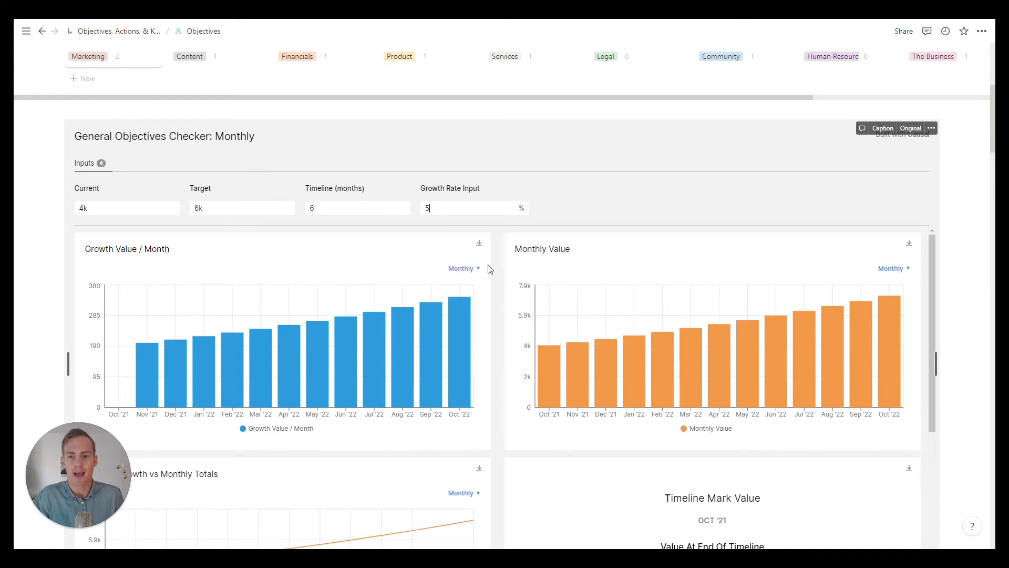
pyautogui.scroll(-5, 504, 253)
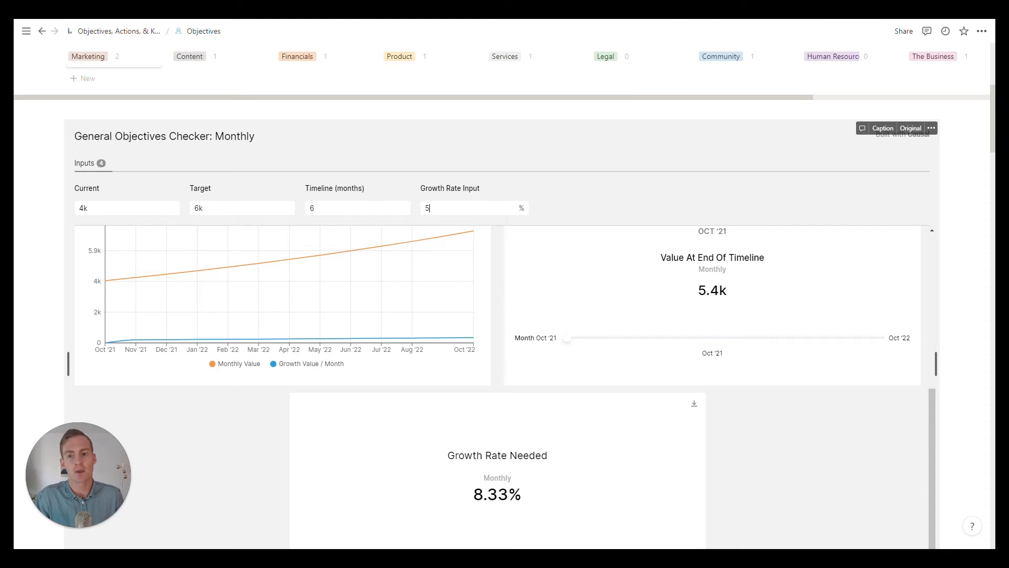
pyautogui.doubleClick(422, 209)
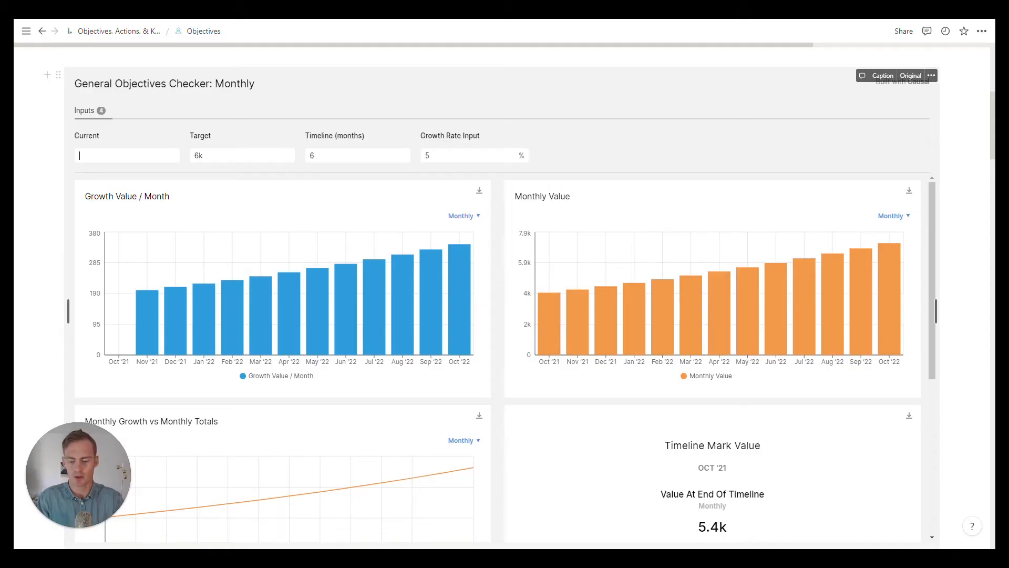
pyautogui.write('500')
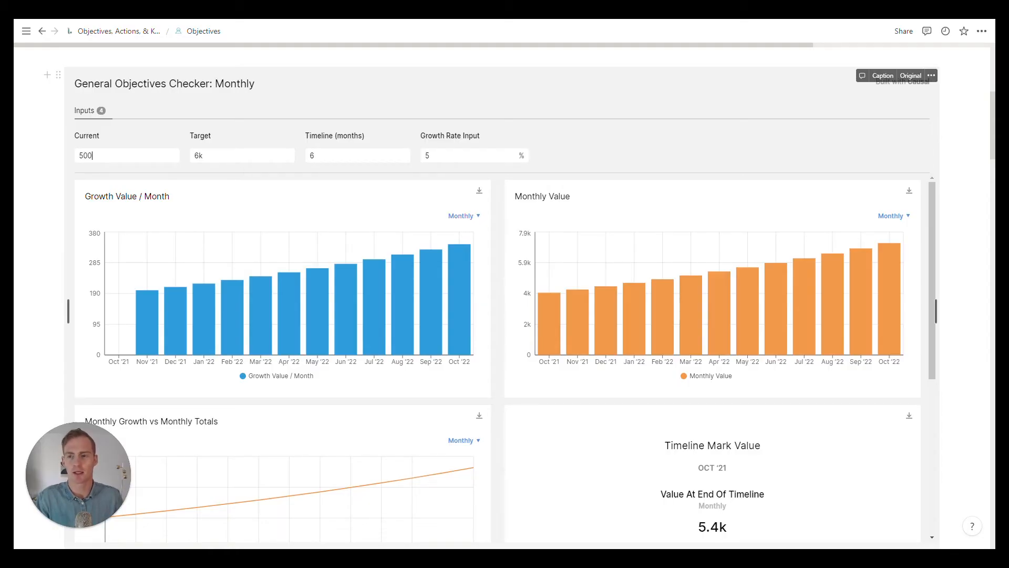
pyautogui.press('Tab')
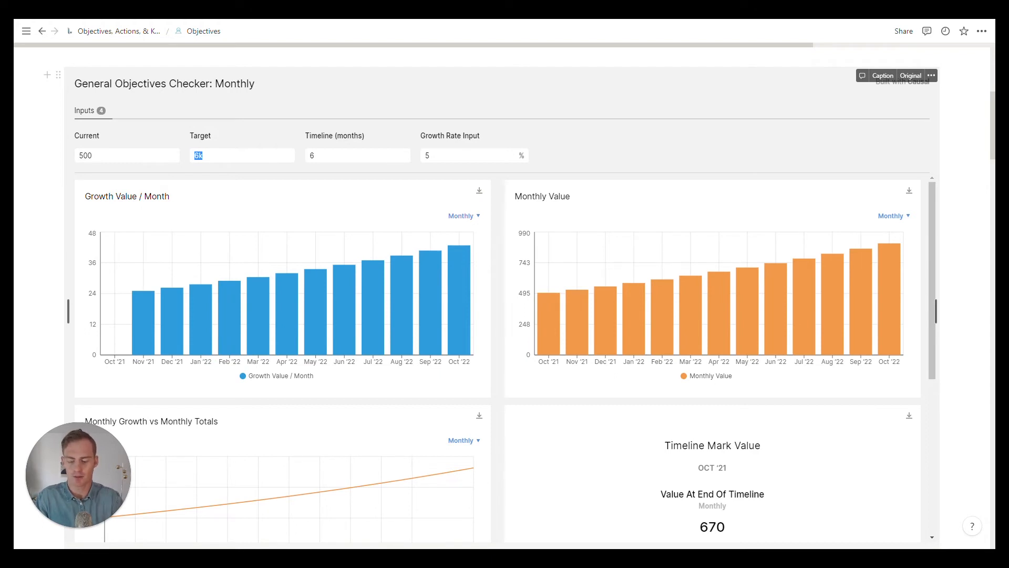
pyautogui.write('2500')
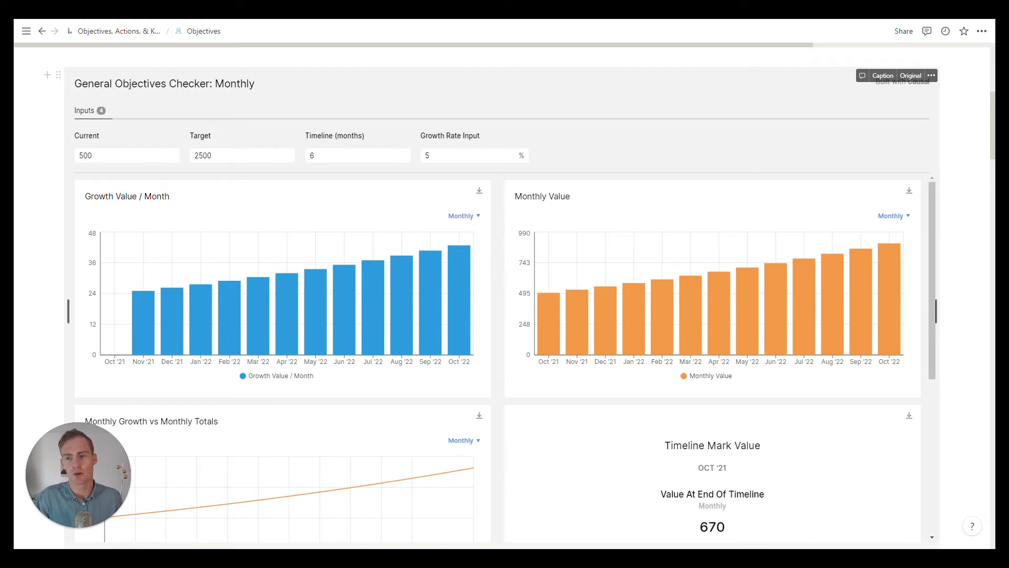
pyautogui.press('Tab')
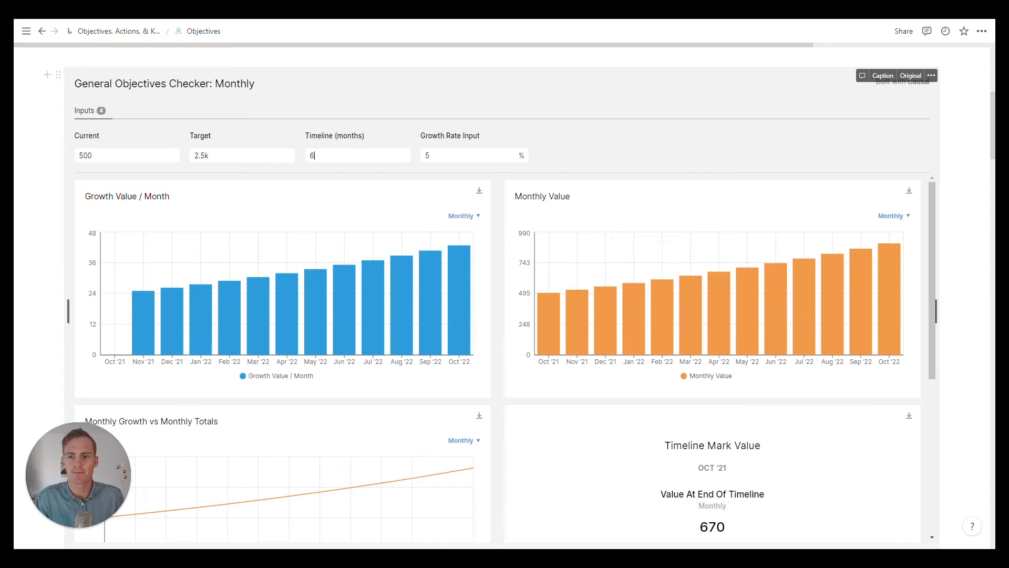
pyautogui.hotkey('ctrl', 'a')
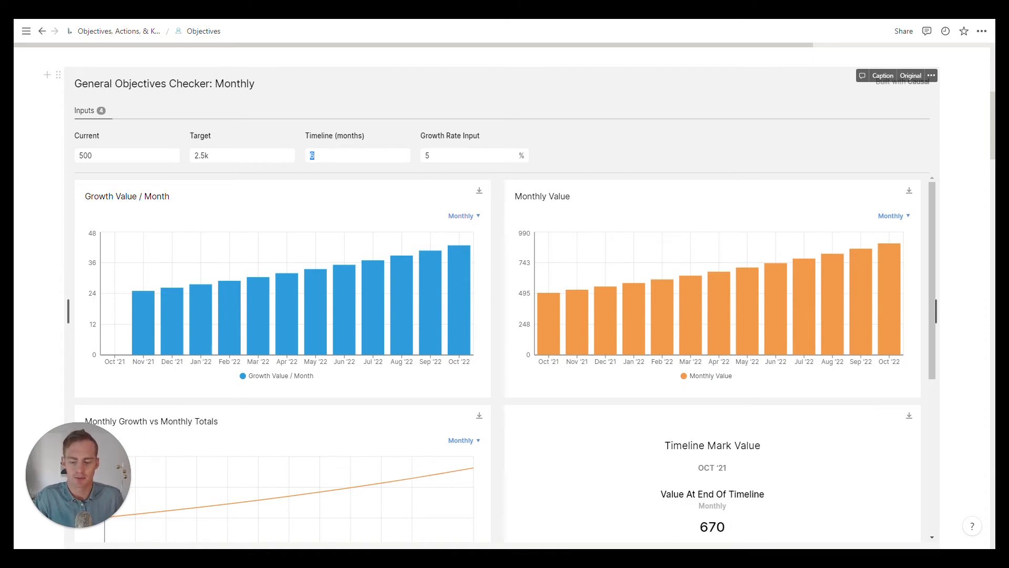
pyautogui.write('6')
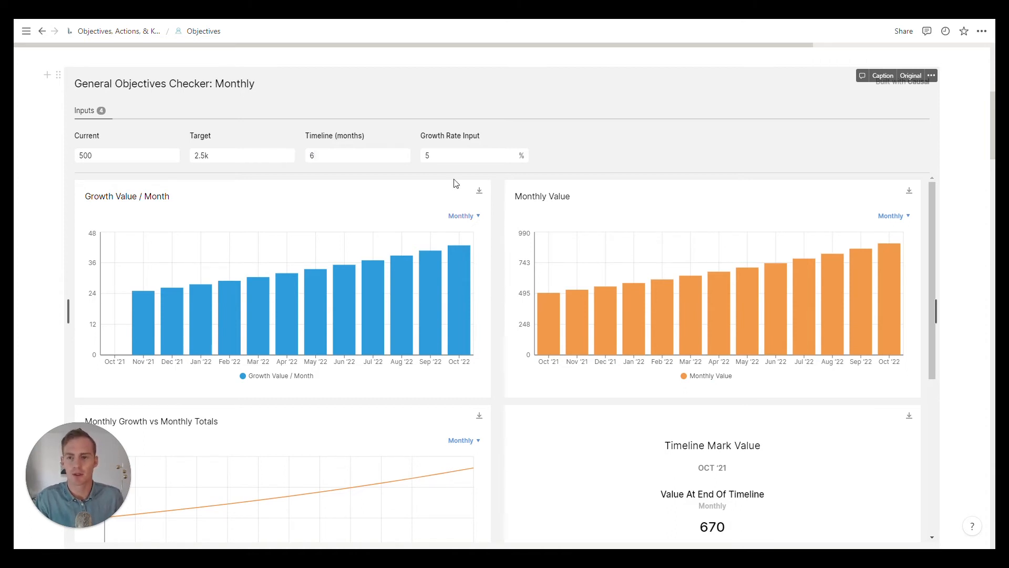
# Step: Check the Growth Rate Needed for this scenario and set the Growth Rate Input to 66.7%
pyautogui.scroll(-5, 496, 215)
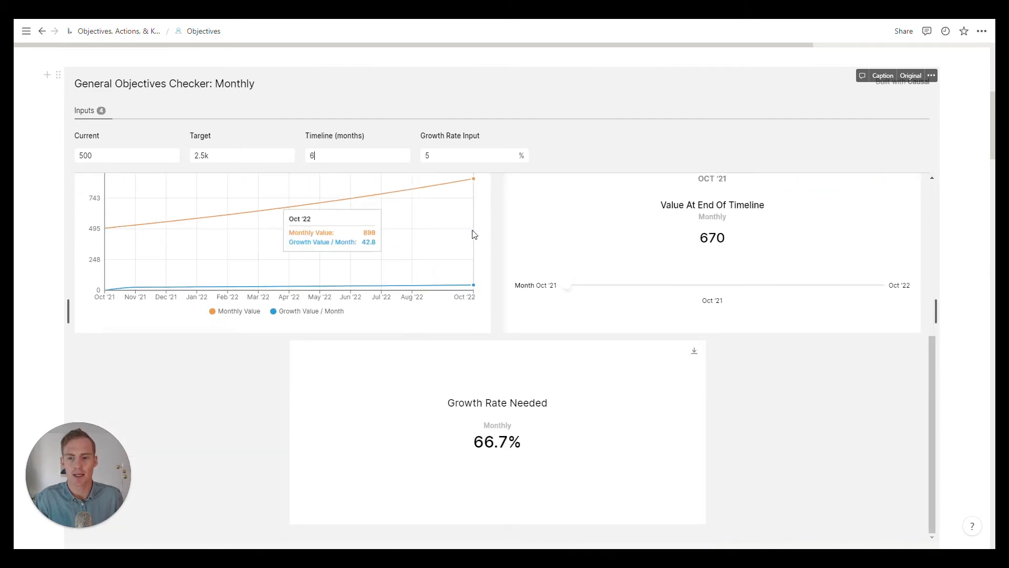
pyautogui.press('Tab')
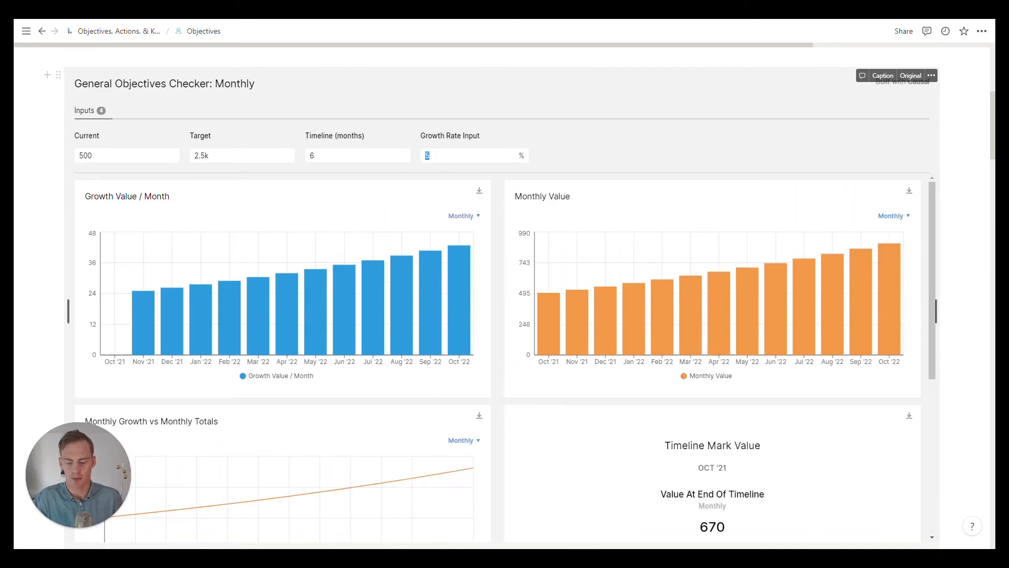
pyautogui.write('66.6')
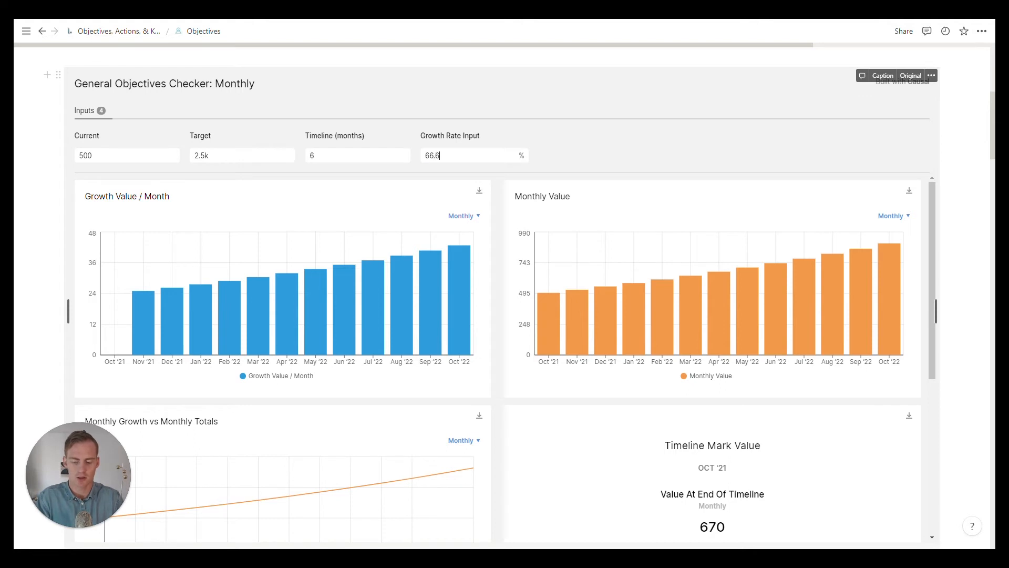
pyautogui.press('BackSpace')
pyautogui.write('7')
pyautogui.press('Return')
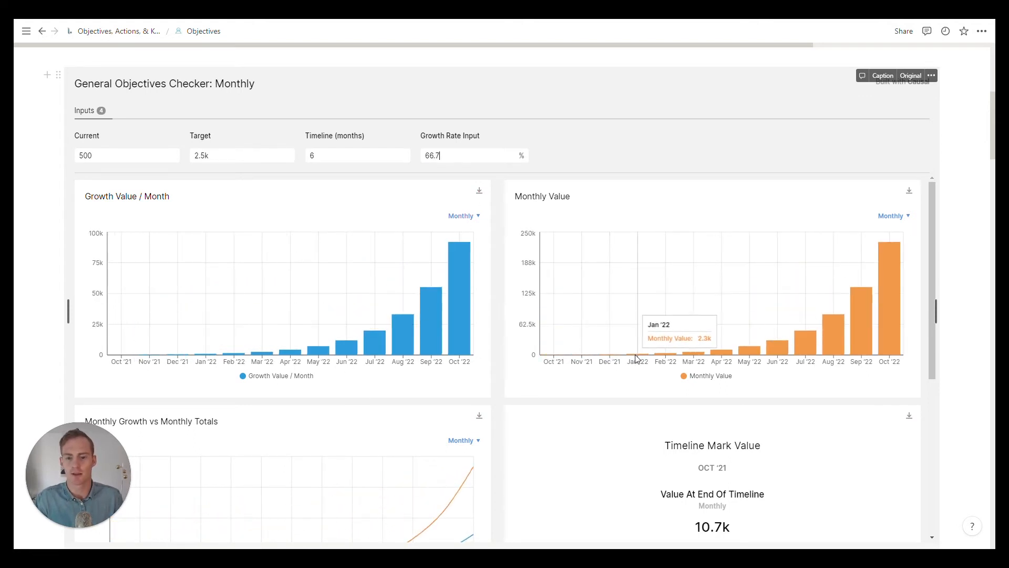
# Step: Add a new objective named "2,500 Monthly Website Visitors" to the Marketing column of the Objectives board
pyautogui.scroll(5, 500, 334)
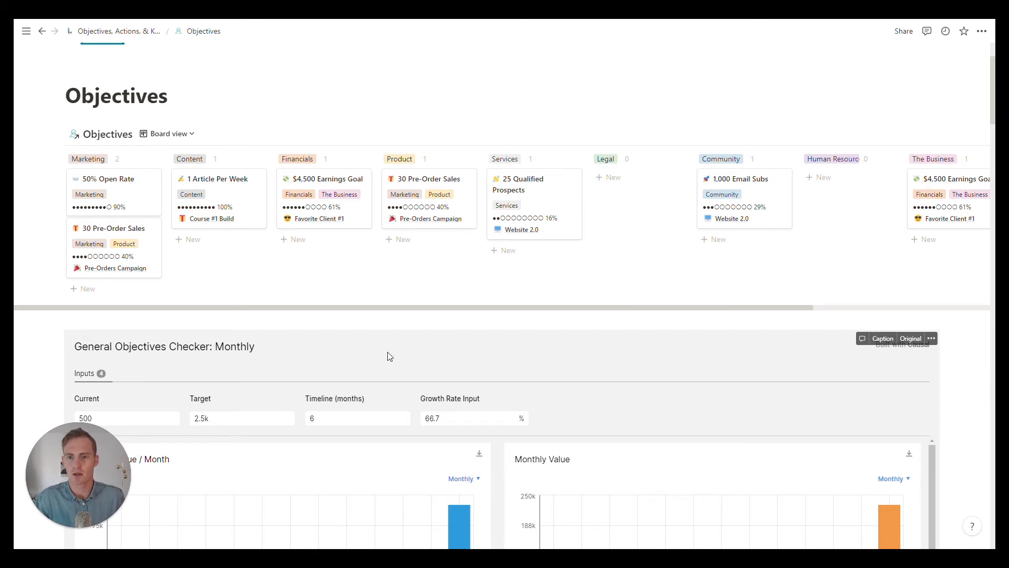
pyautogui.click(102, 289)
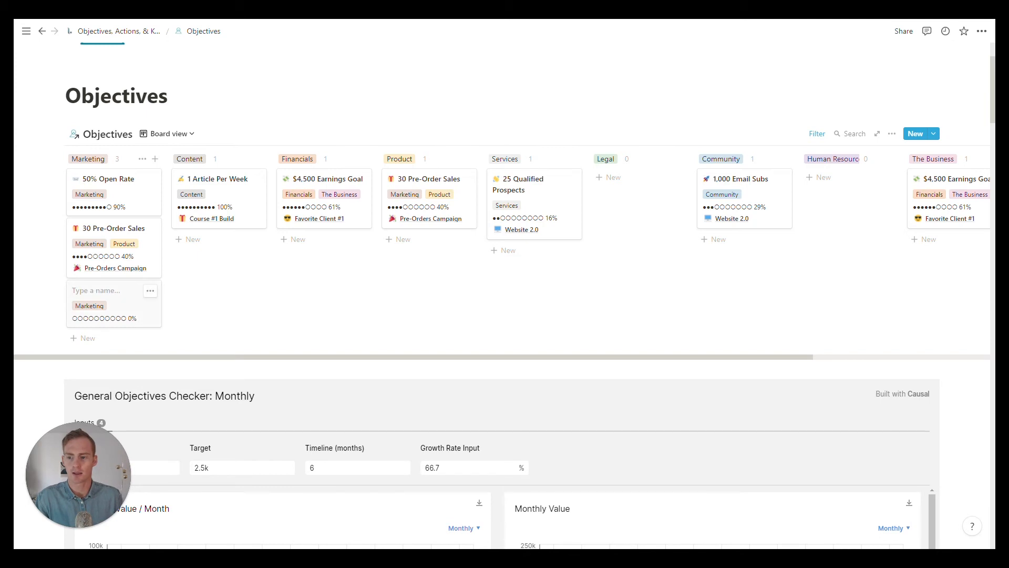
pyautogui.write('2,500 Mon')
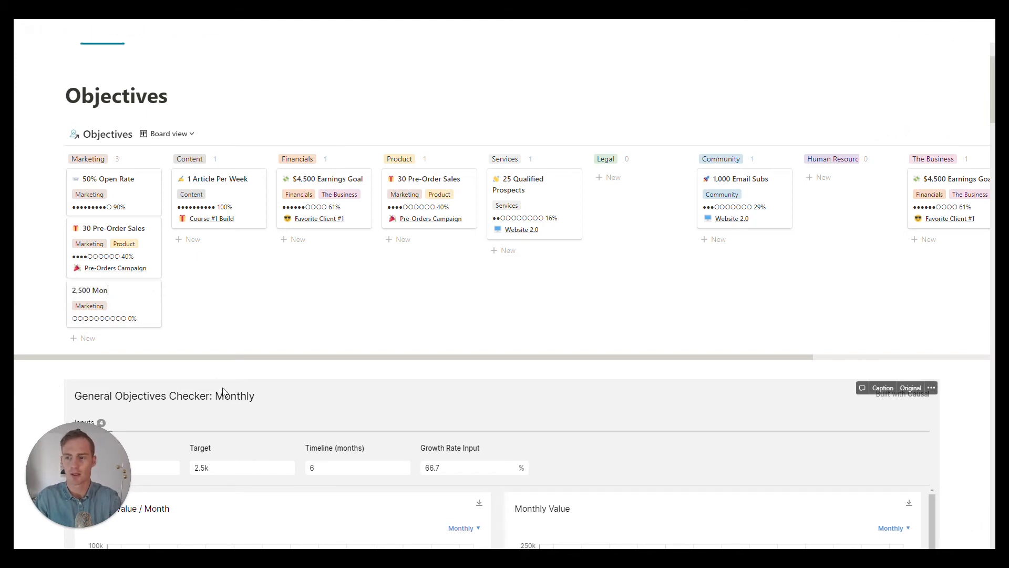
pyautogui.write('thly Website Visitors')
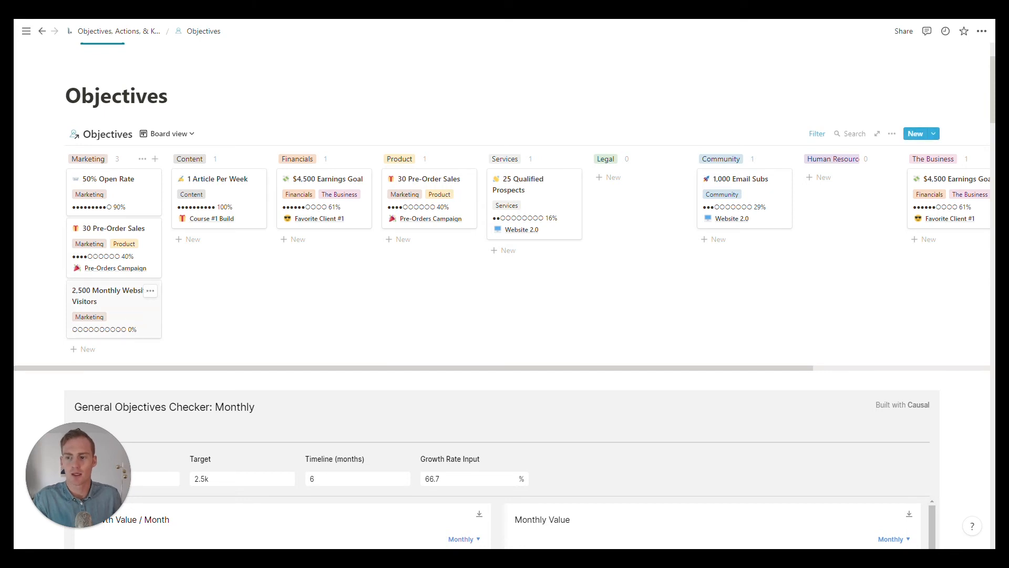
# Step: Open the 2,500 Monthly Website Visitors objective and set its Check-In date to March 22, 2022
pyautogui.click(124, 325)
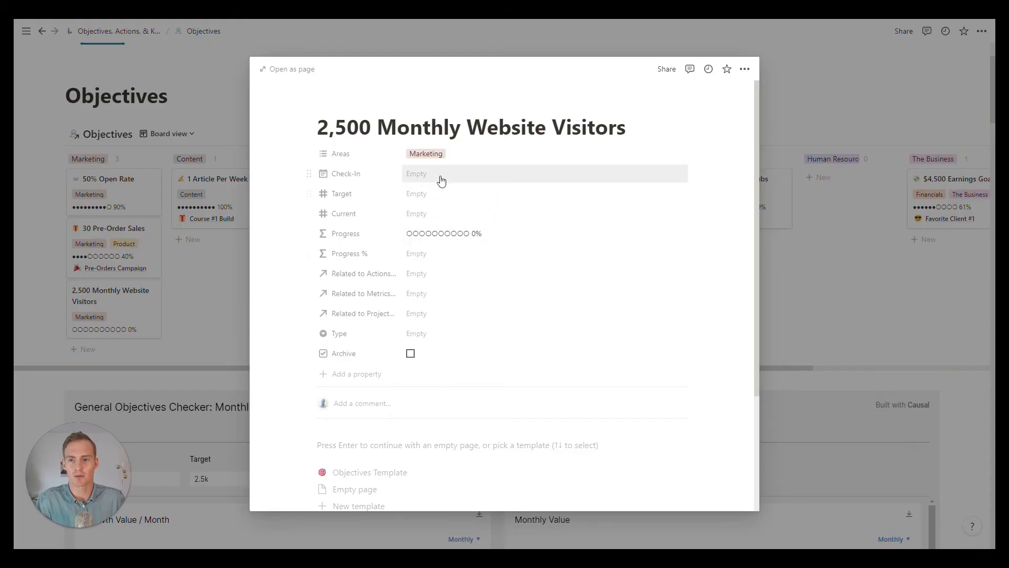
pyautogui.click(435, 180)
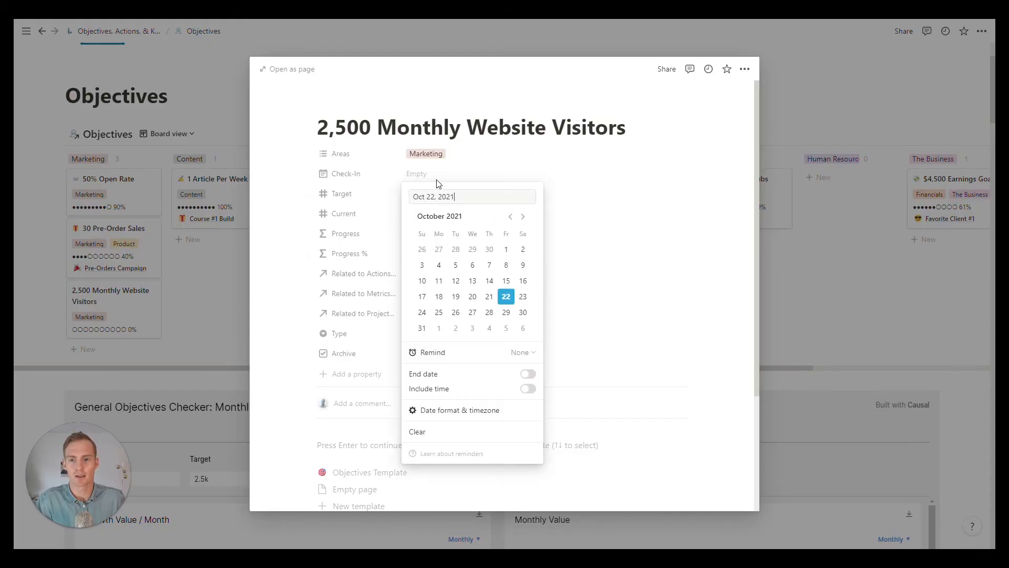
pyautogui.click(522, 217)
pyautogui.click(522, 217)
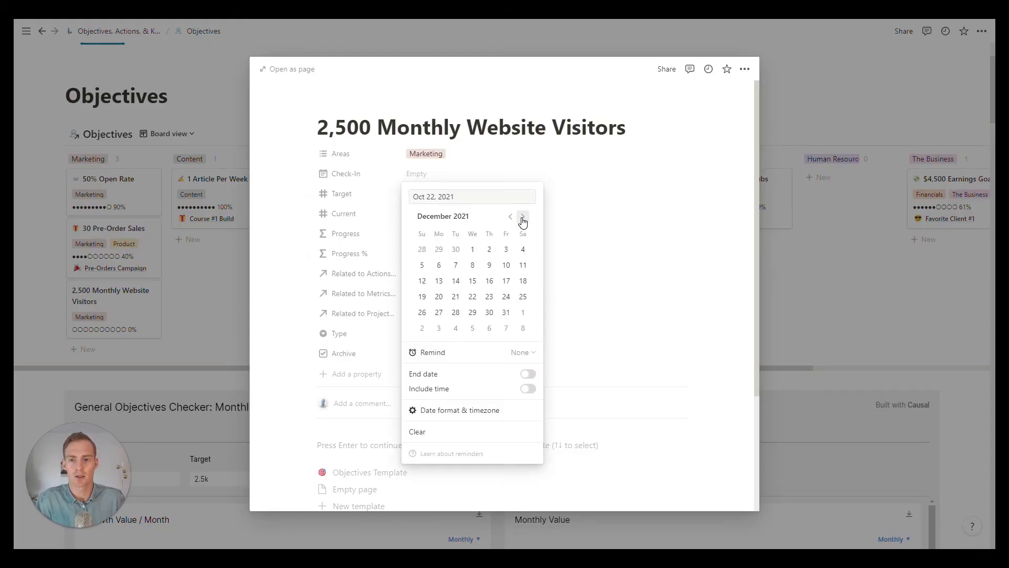
pyautogui.click(523, 217)
pyautogui.click(522, 217)
pyautogui.click(523, 217)
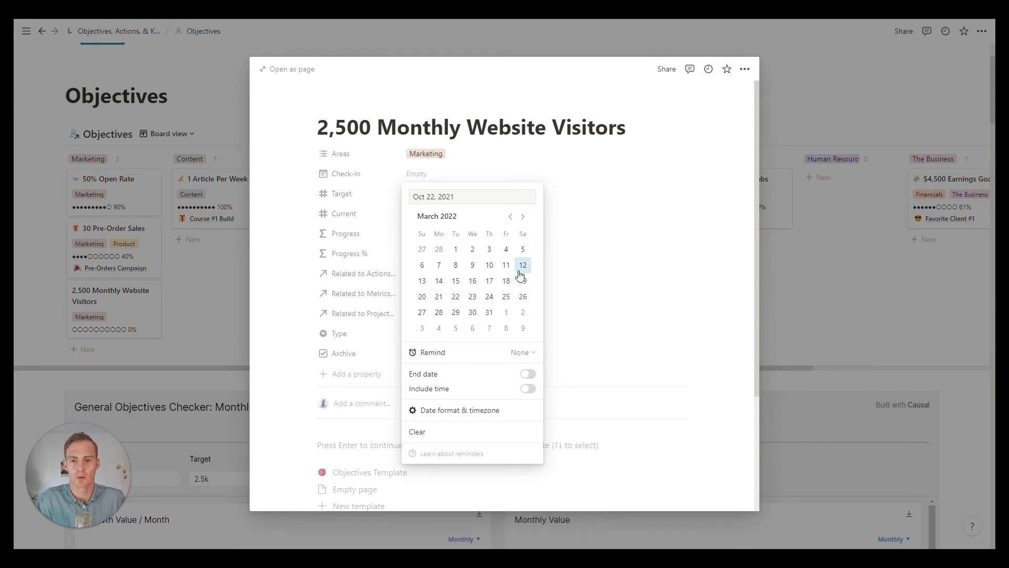
pyautogui.click(456, 296)
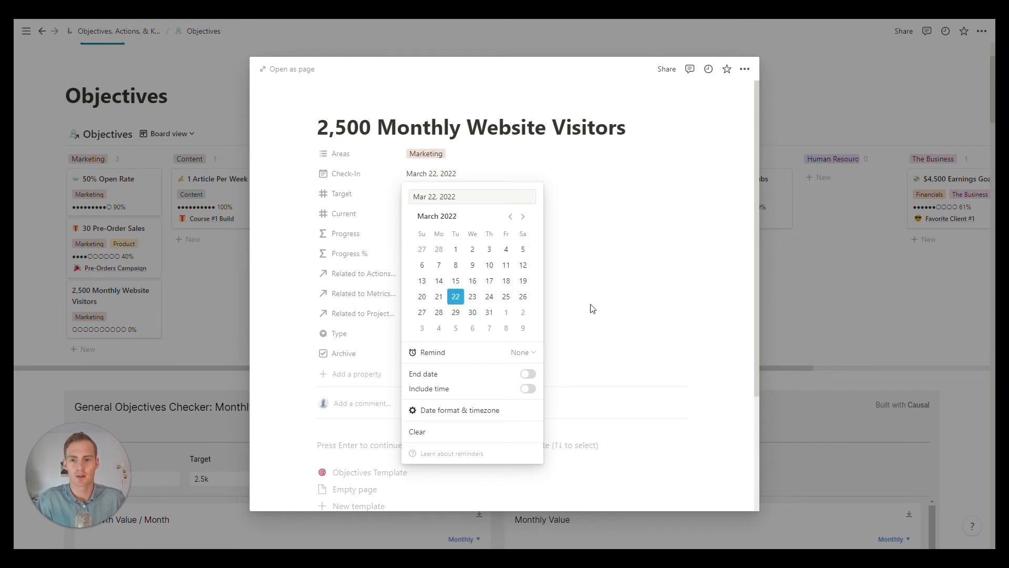
pyautogui.click(515, 147)
# Step: Set the objective's Target to 2500 and its Current value to 500
pyautogui.click(422, 197)
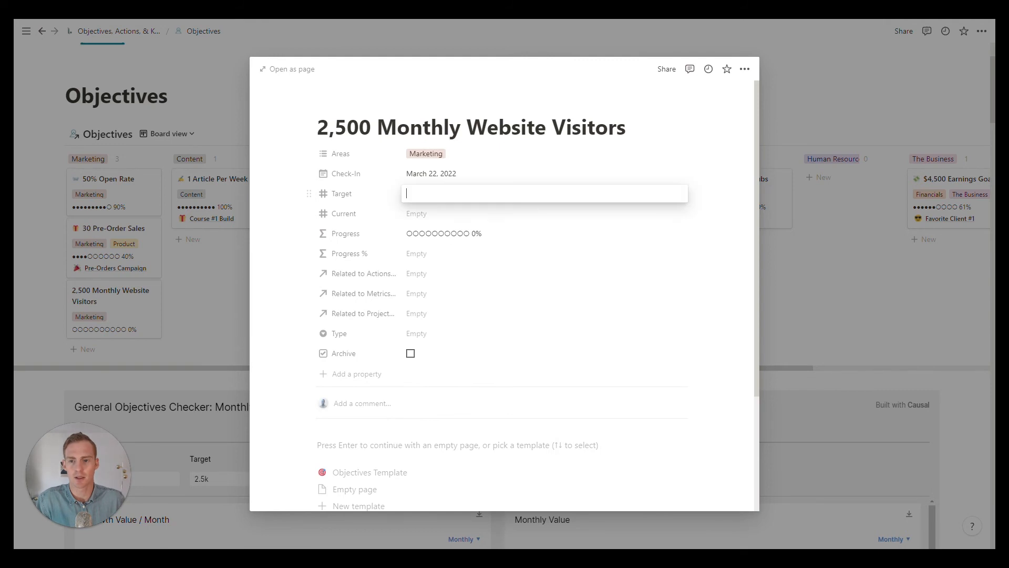
pyautogui.write('2500')
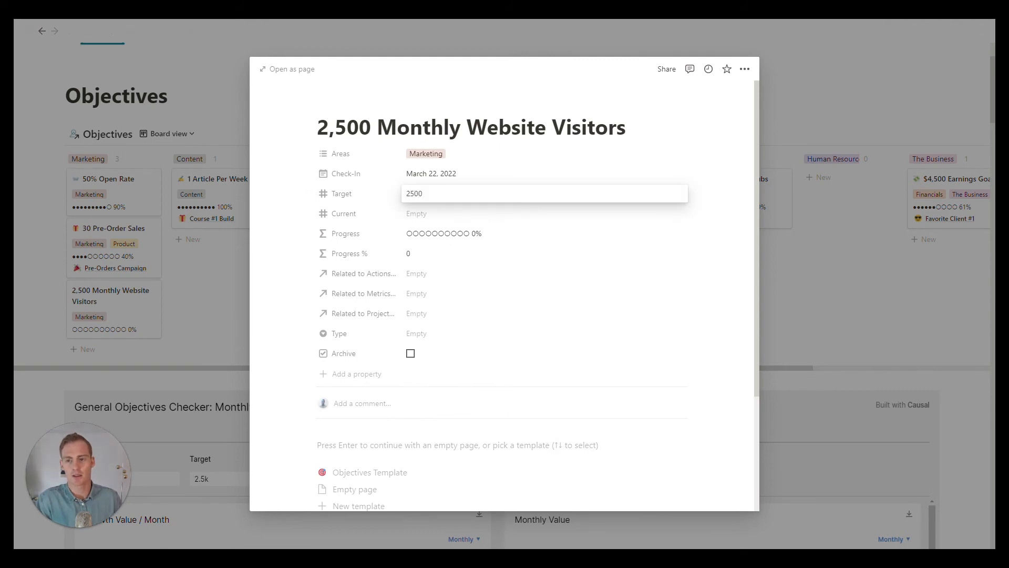
pyautogui.press('Return')
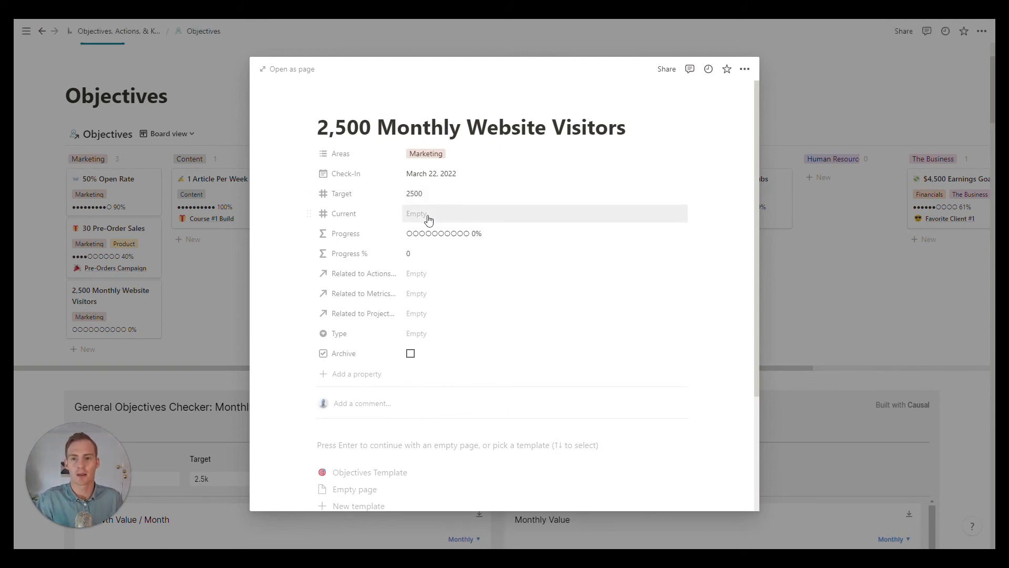
pyautogui.click(429, 220)
pyautogui.write('500')
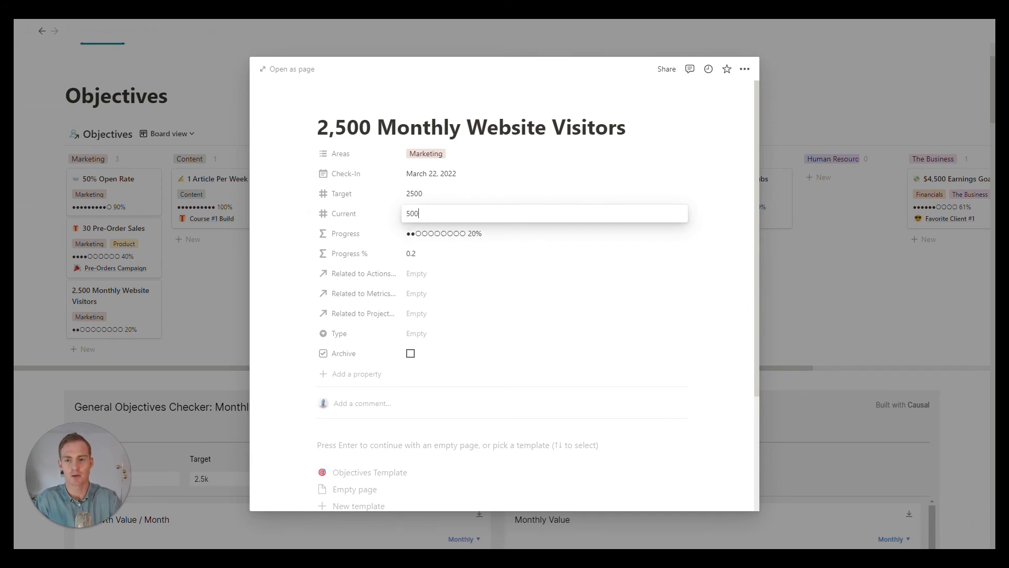
pyautogui.press('Return')
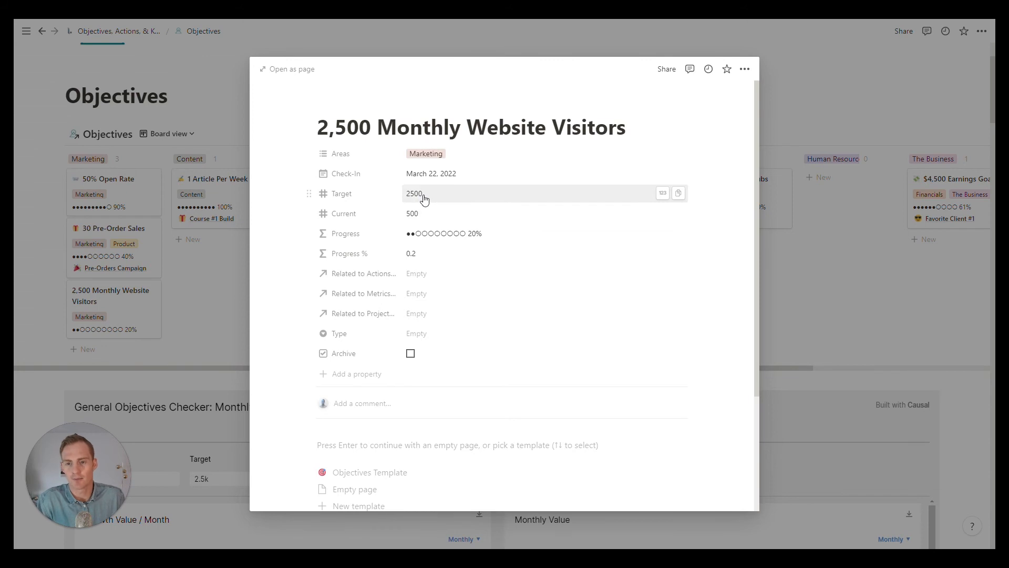
# Step: Relate the objective to the Monthly Website Visitors metric and to the SEO Foundations project
pyautogui.click(419, 295)
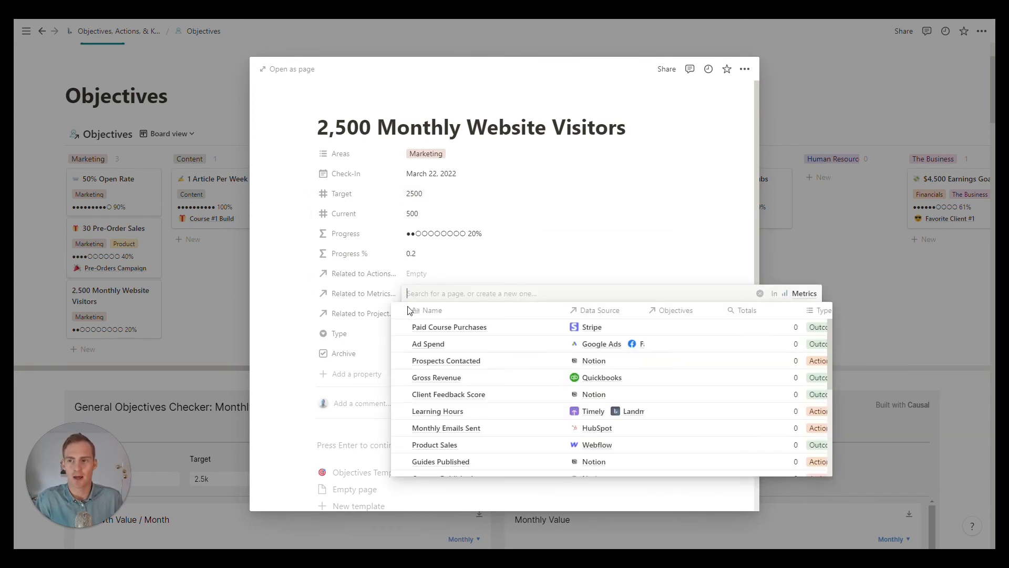
pyautogui.scroll(-5, 464, 360)
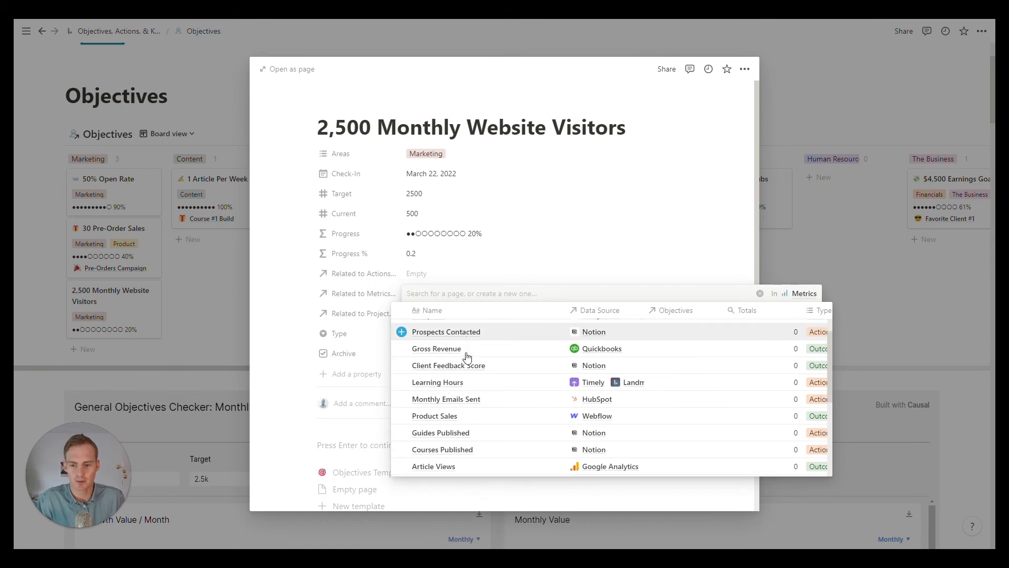
pyautogui.scroll(-5, 483, 404)
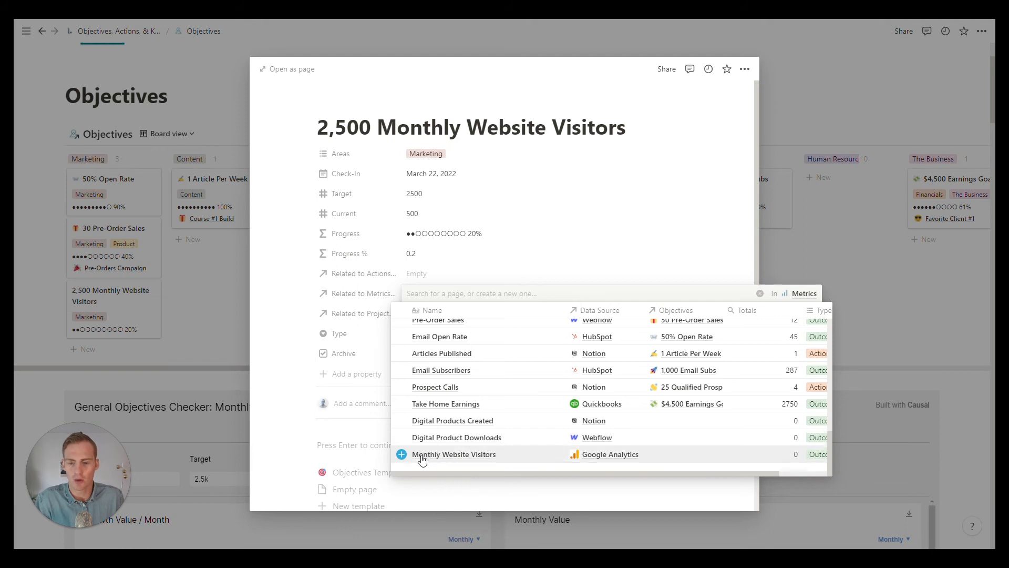
pyautogui.click(402, 455)
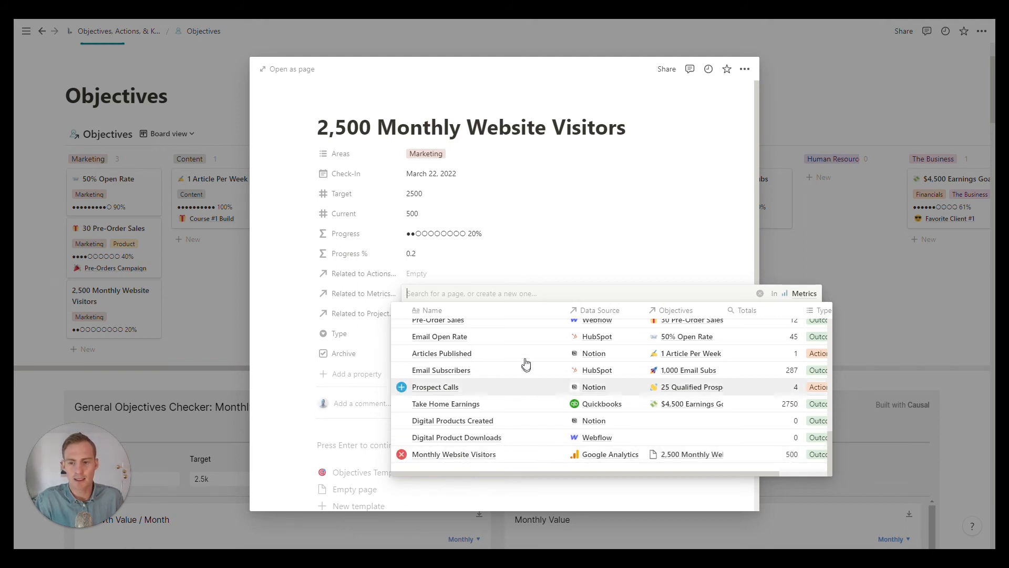
pyautogui.click(361, 440)
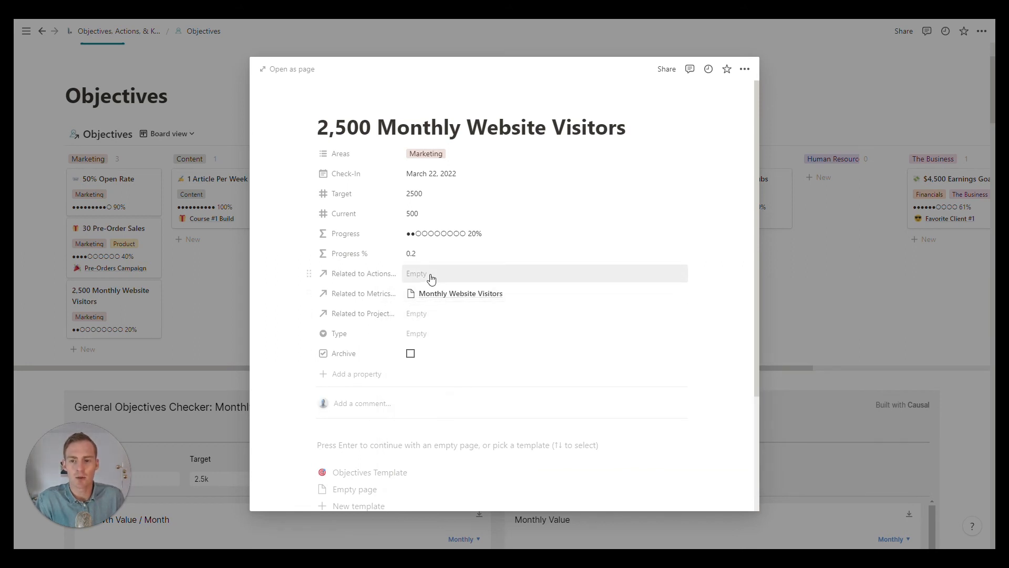
pyautogui.click(429, 318)
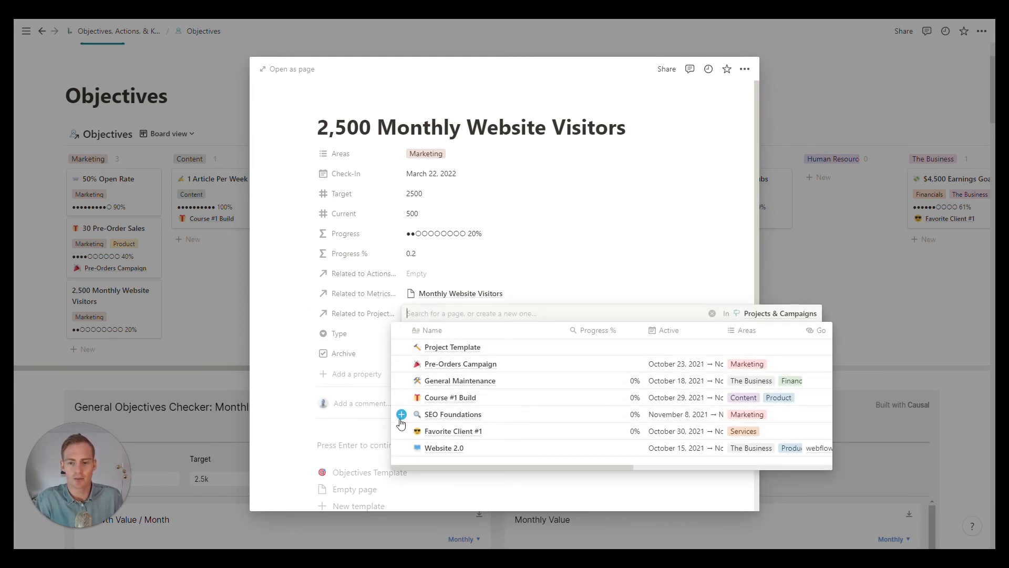
pyautogui.click(401, 416)
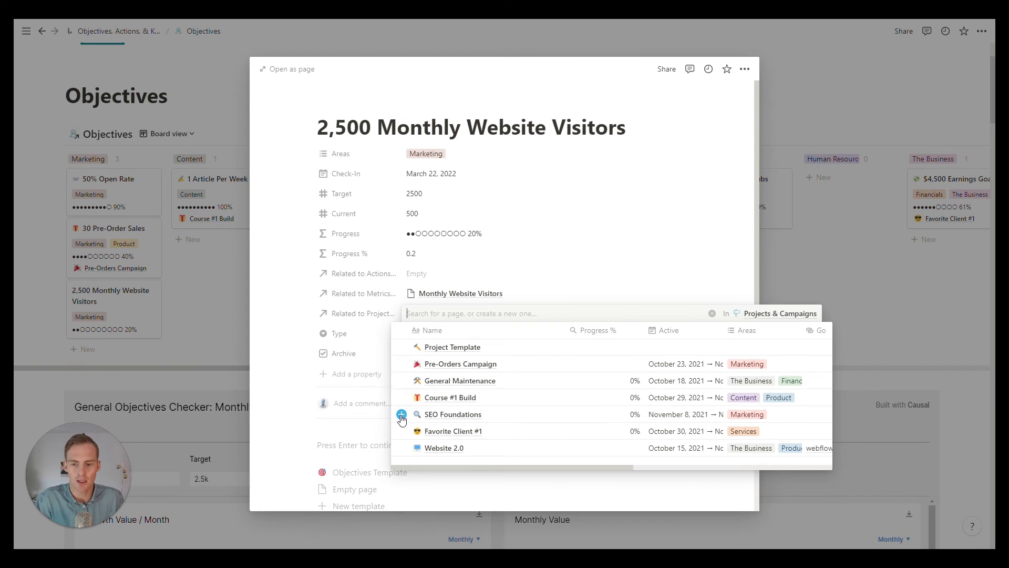
# Step: Set the Type of the 2,500 Monthly Website Visitors objective to Outcome
pyautogui.click(452, 127)
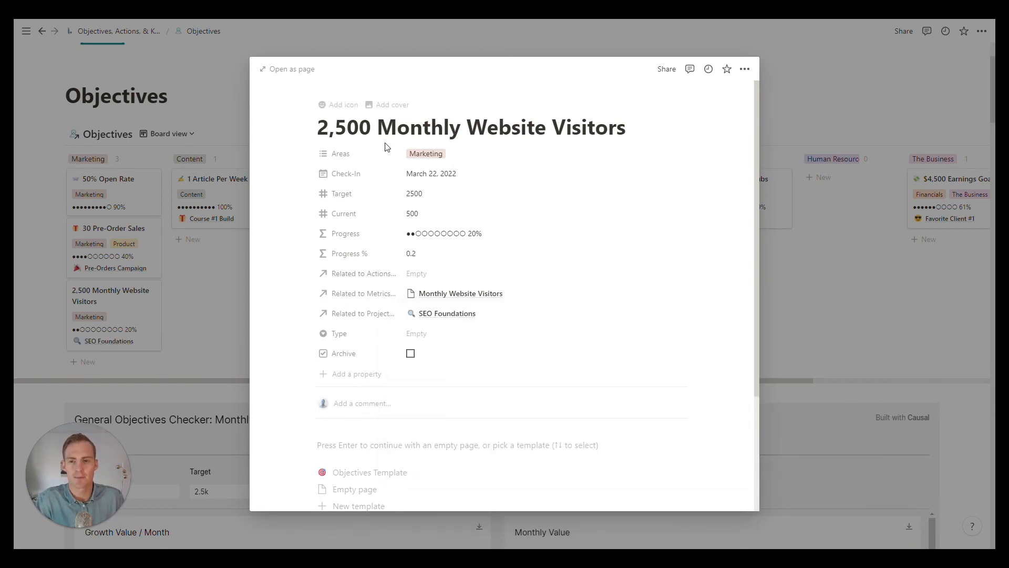
pyautogui.click(432, 340)
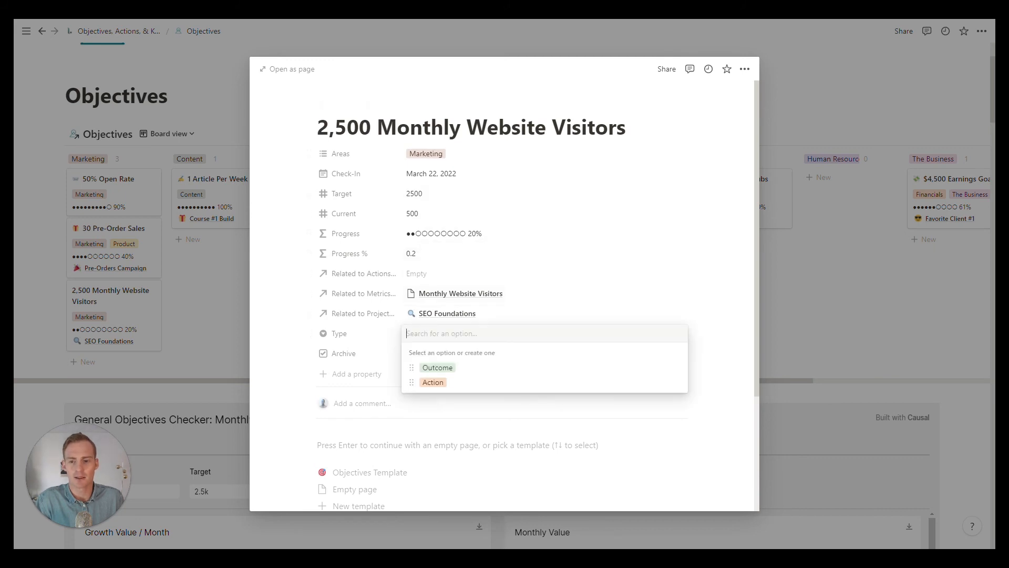
pyautogui.click(440, 370)
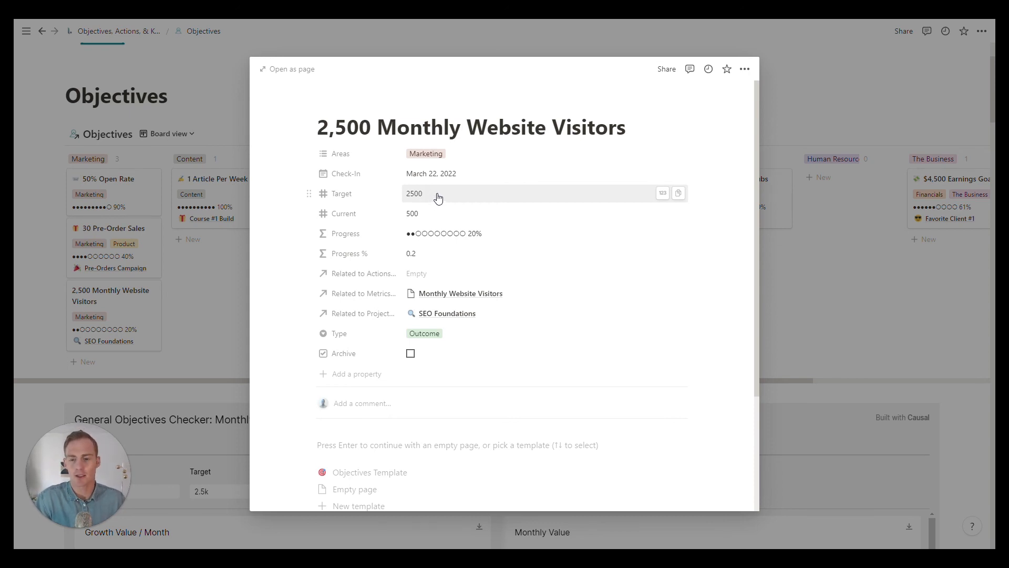
pyautogui.click(465, 333)
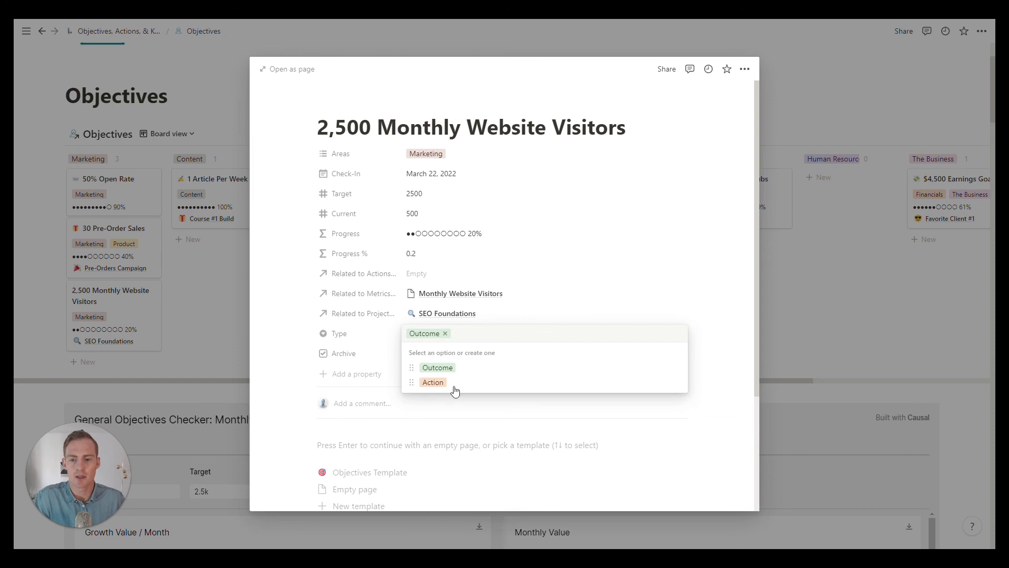
pyautogui.click(439, 450)
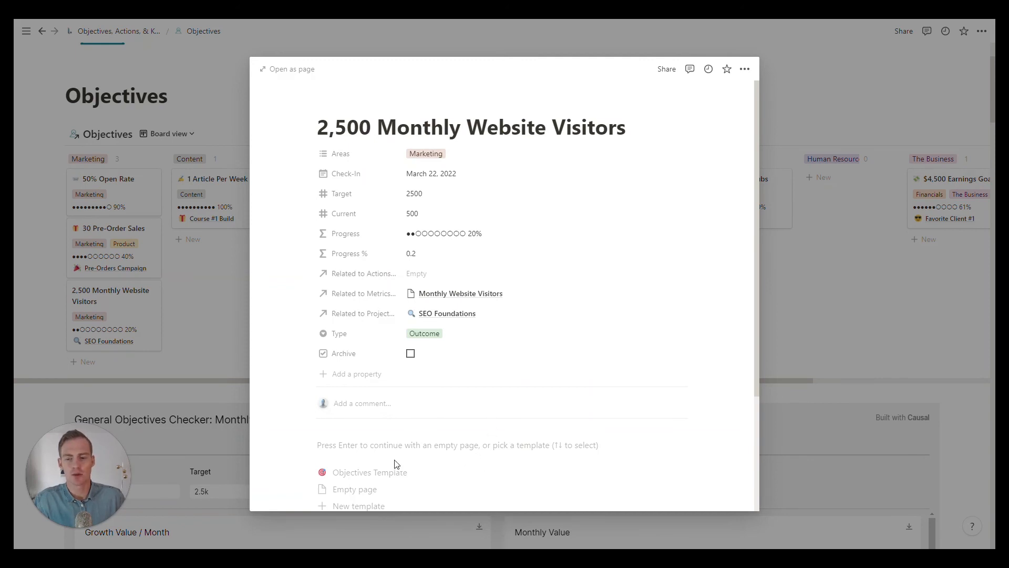
# Step: Apply the Objectives Template to the objective's page and look over its Objective Statement section
pyautogui.click(377, 476)
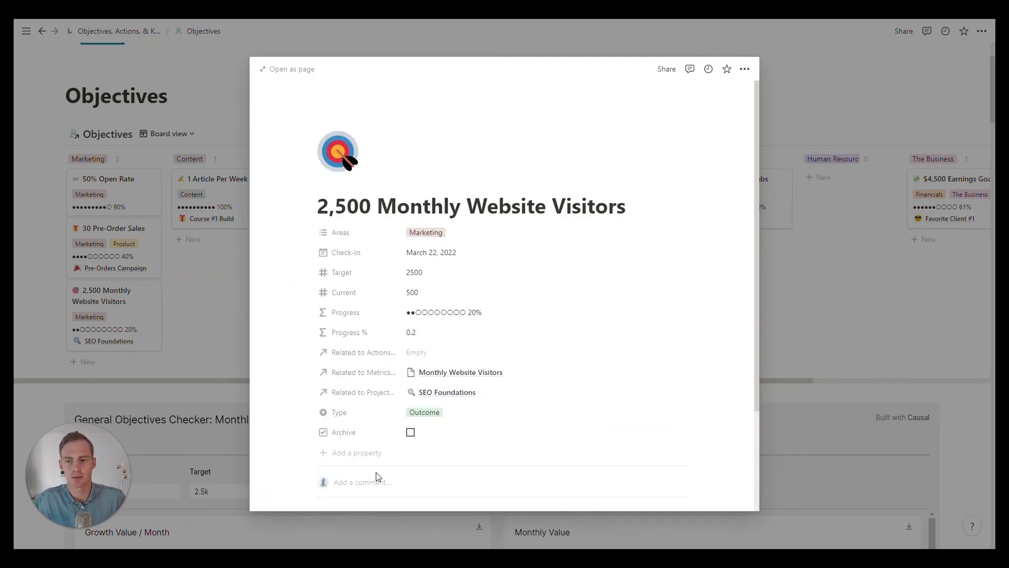
pyautogui.scroll(-3, 649, 374)
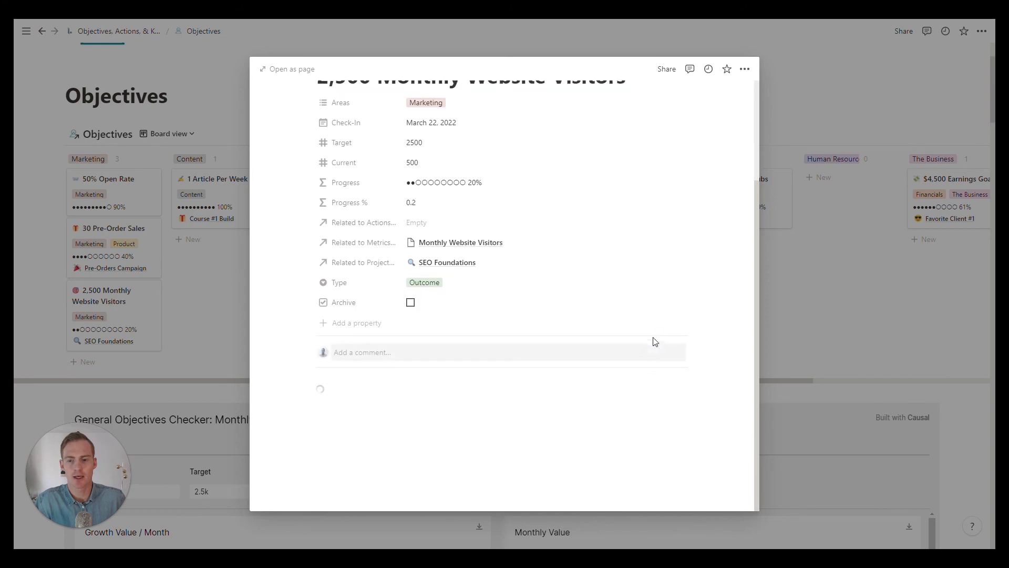
pyautogui.scroll(-2, 671, 355)
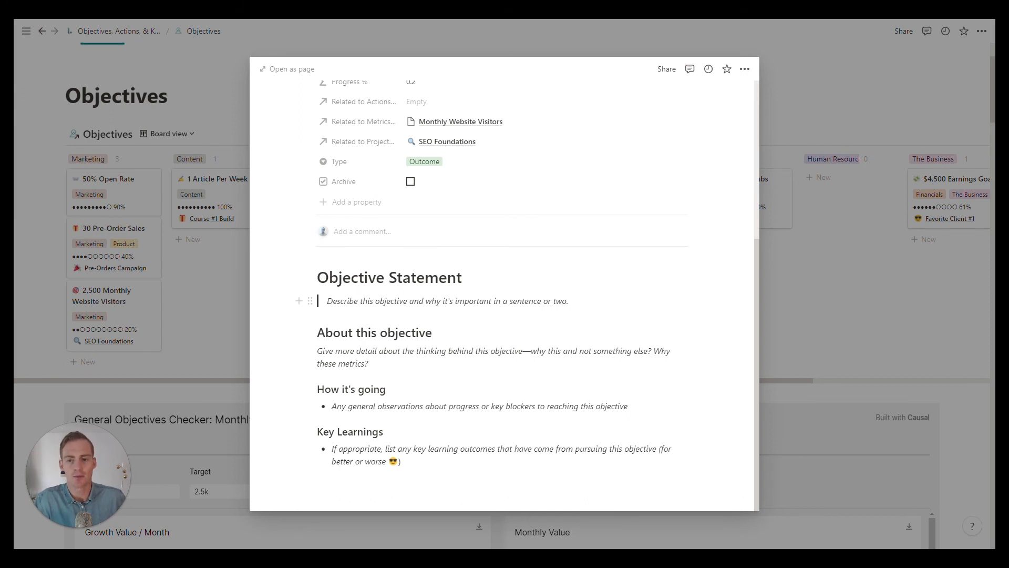
pyautogui.moveTo(394, 301); pyautogui.dragTo(432, 301)
pyautogui.click(449, 301)
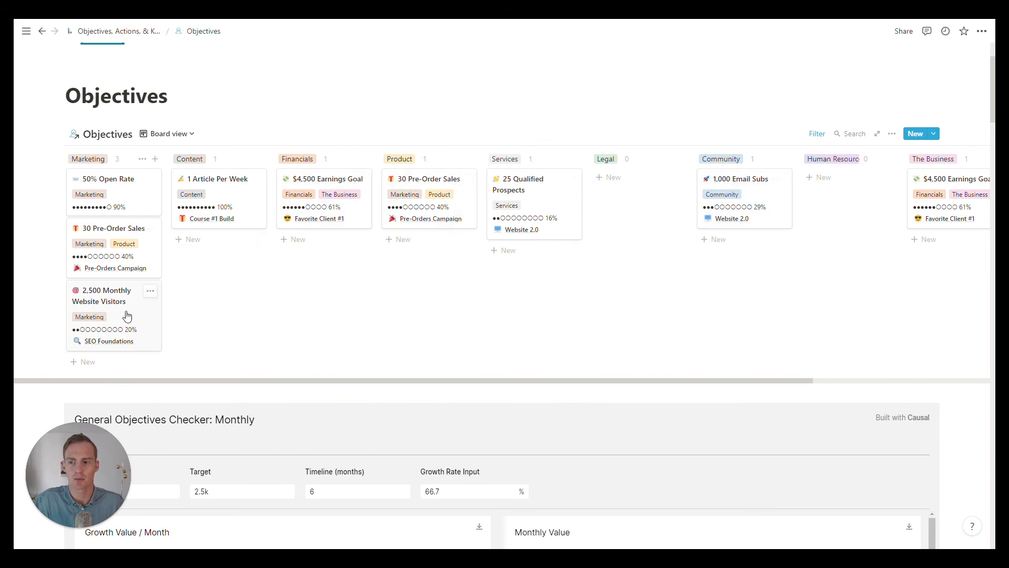
# Step: Look for the new objective in the home page's Objectives list and return to the Objectives page
pyautogui.click(71, 37)
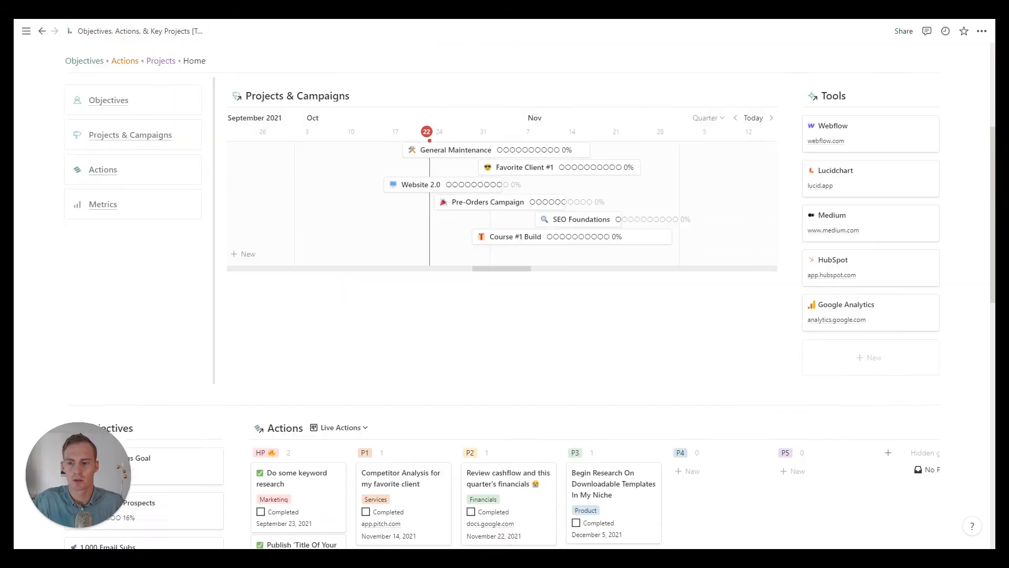
pyautogui.scroll(-6, 137, 247)
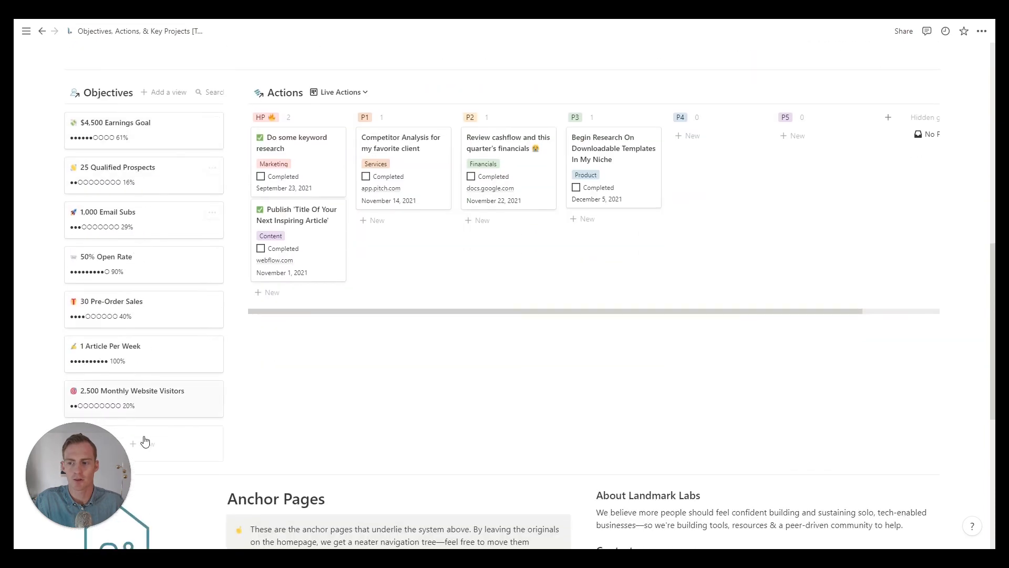
pyautogui.scroll(11, 154, 293)
pyautogui.click(108, 342)
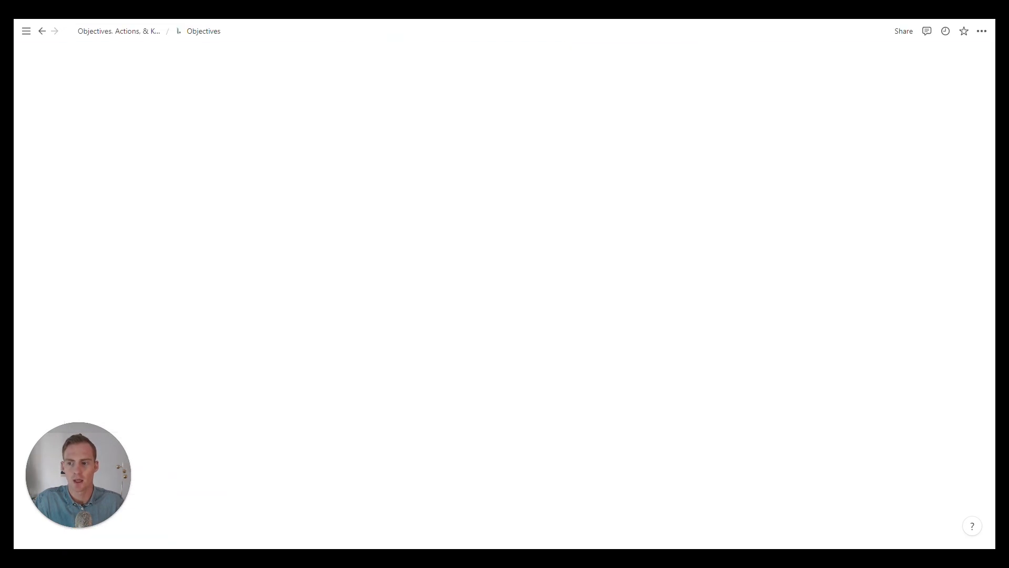
pyautogui.scroll(-3, 504, 315)
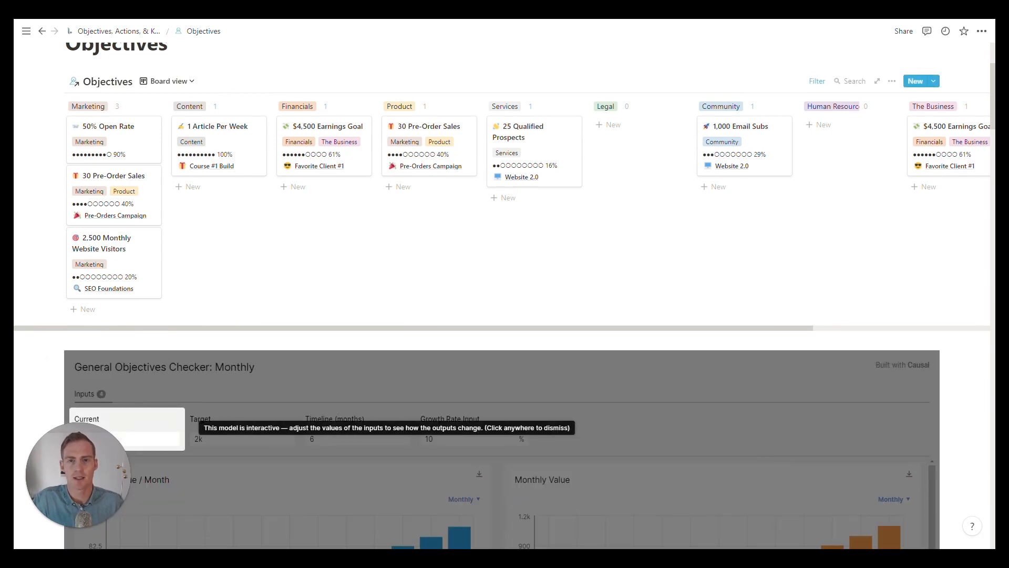
# Step: Open the 2,500 Monthly Website Visitors objective from the Marketing column and mark it as archived
pyautogui.click(111, 252)
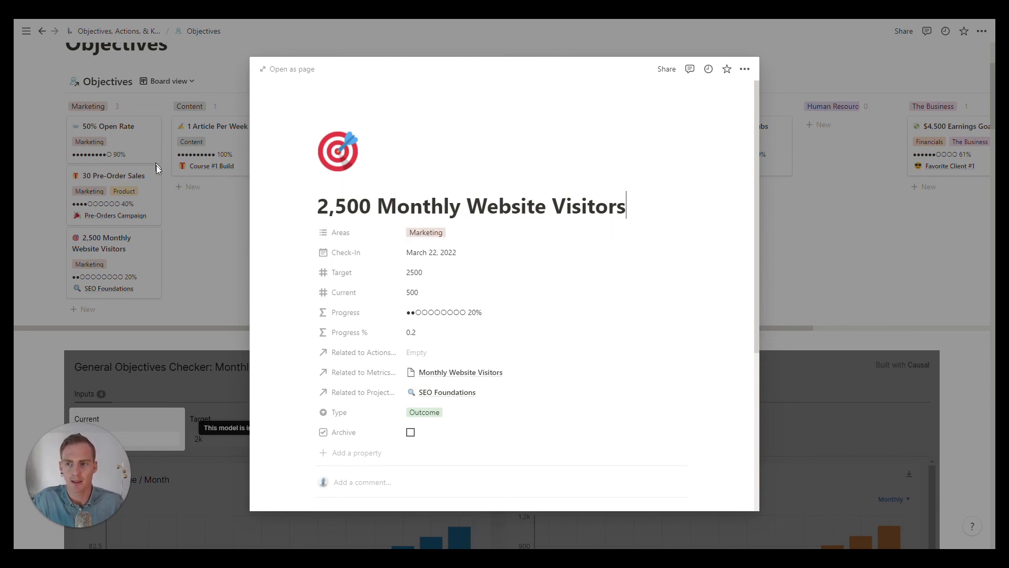
pyautogui.click(411, 432)
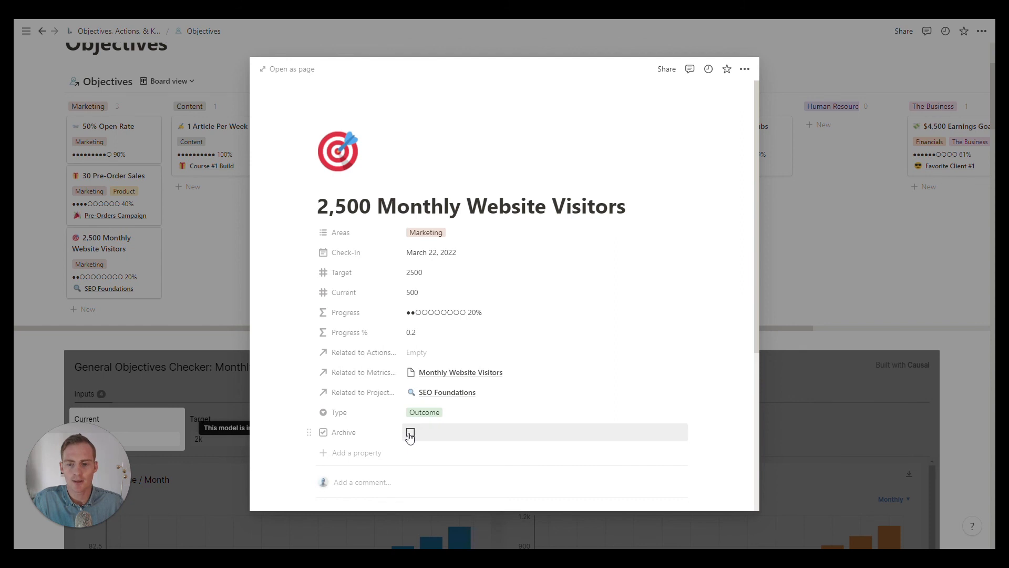
pyautogui.click(806, 222)
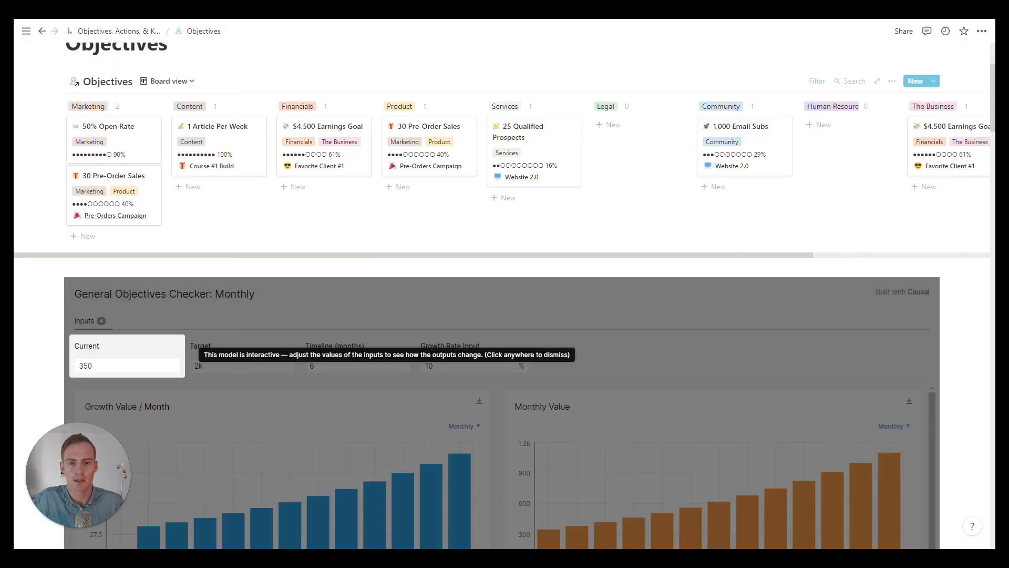
# Step: Switch the Objectives database from the board to the Archived Objectives view
pyautogui.scroll(3, 226, 199)
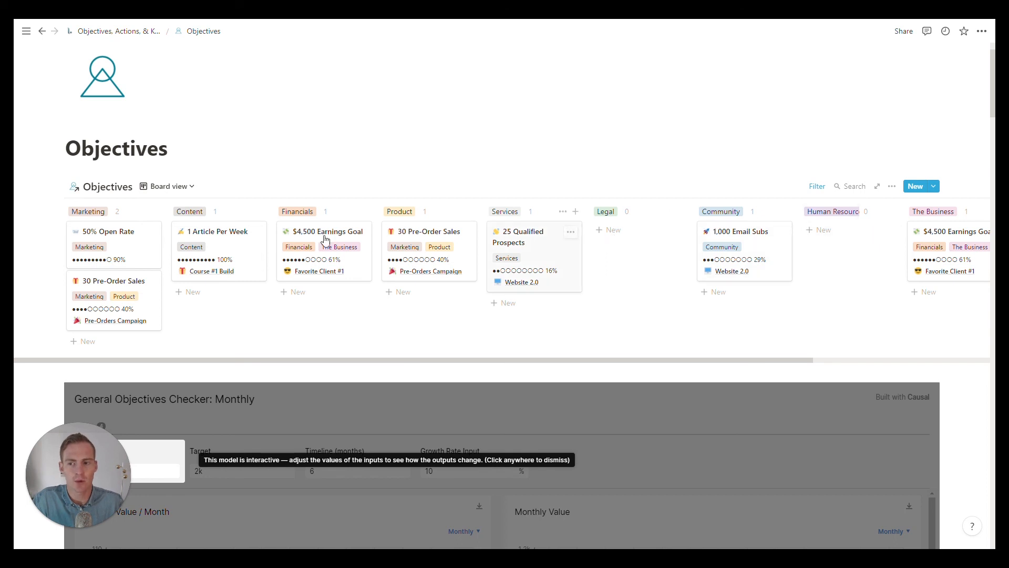
pyautogui.click(188, 194)
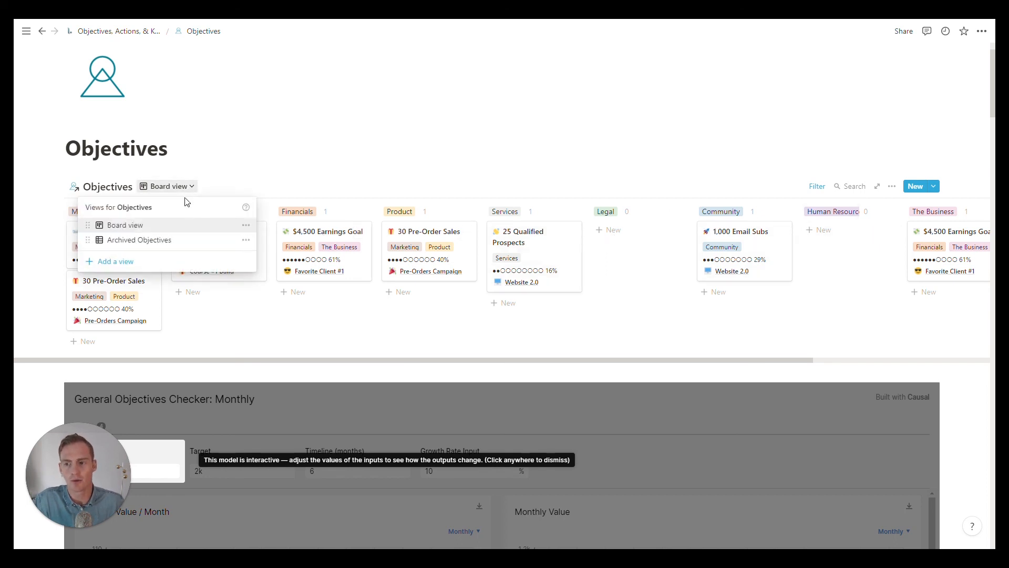
pyautogui.click(171, 238)
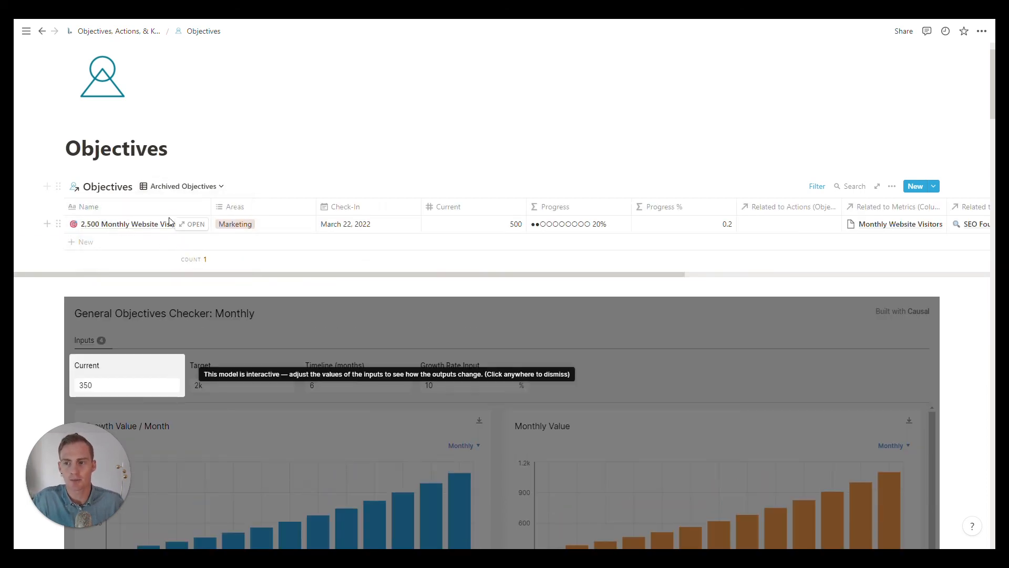